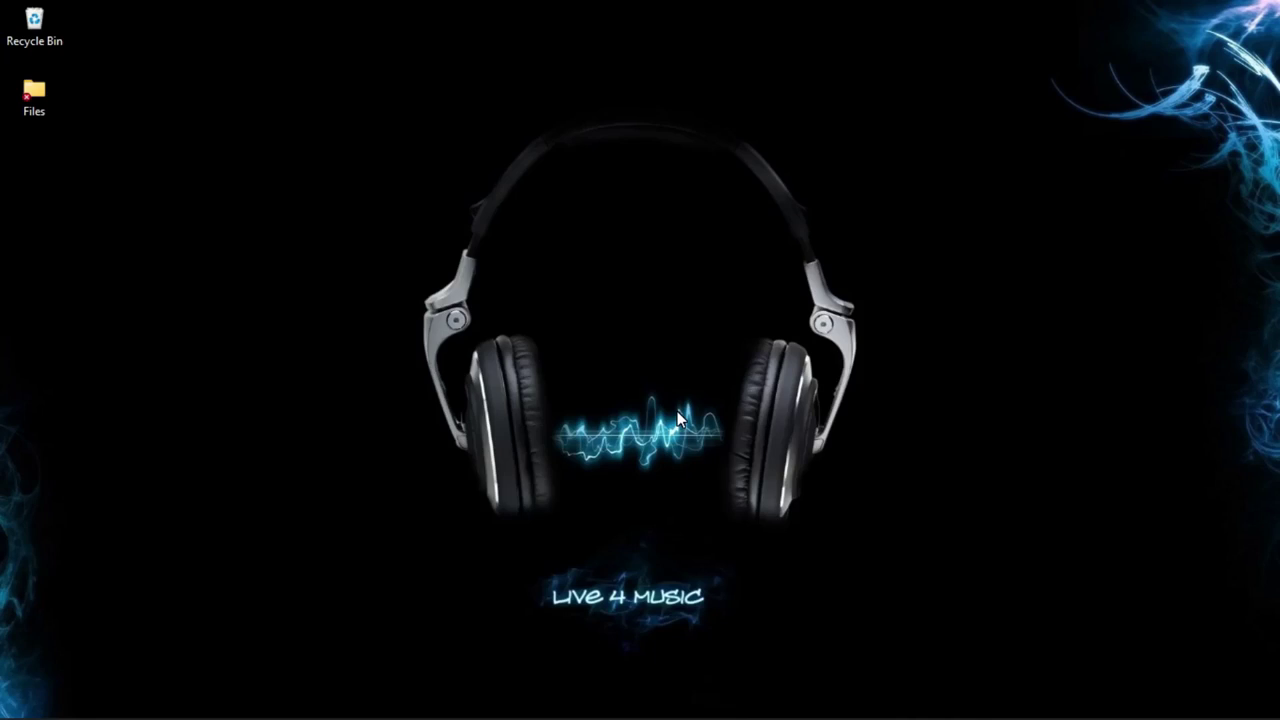
Step: Find and launch Audacity
key(super)
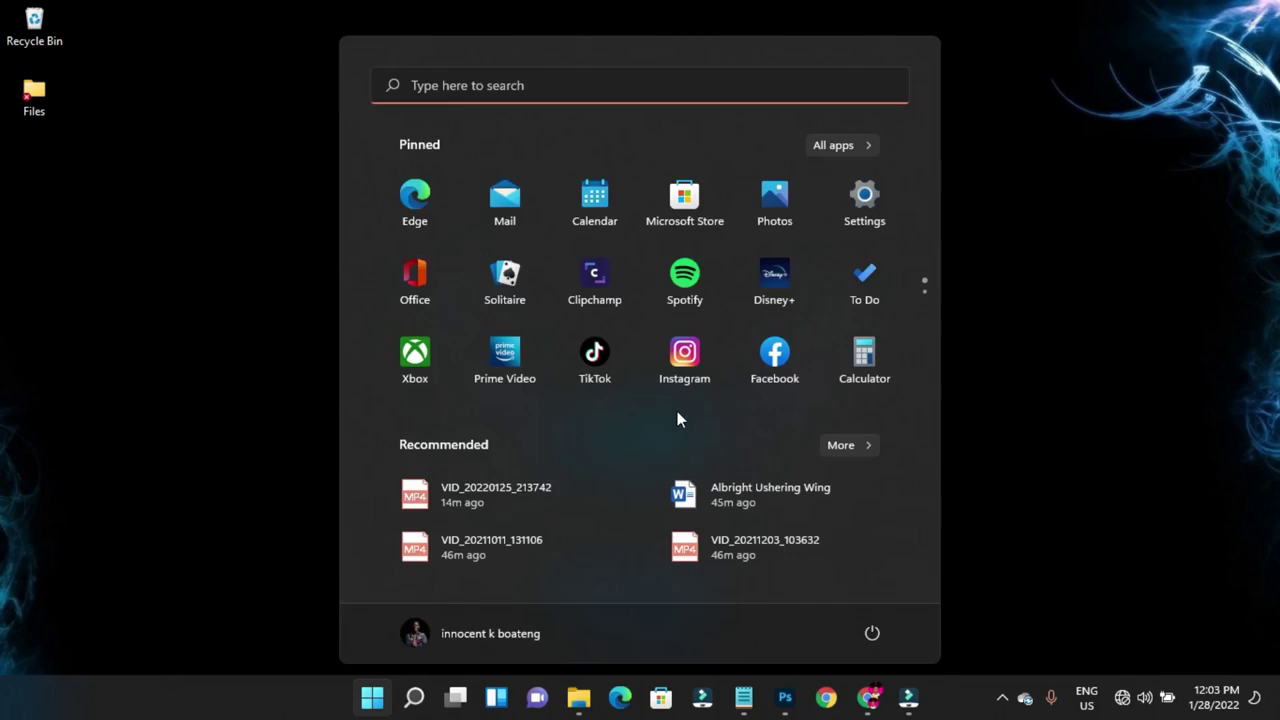
text(AU)
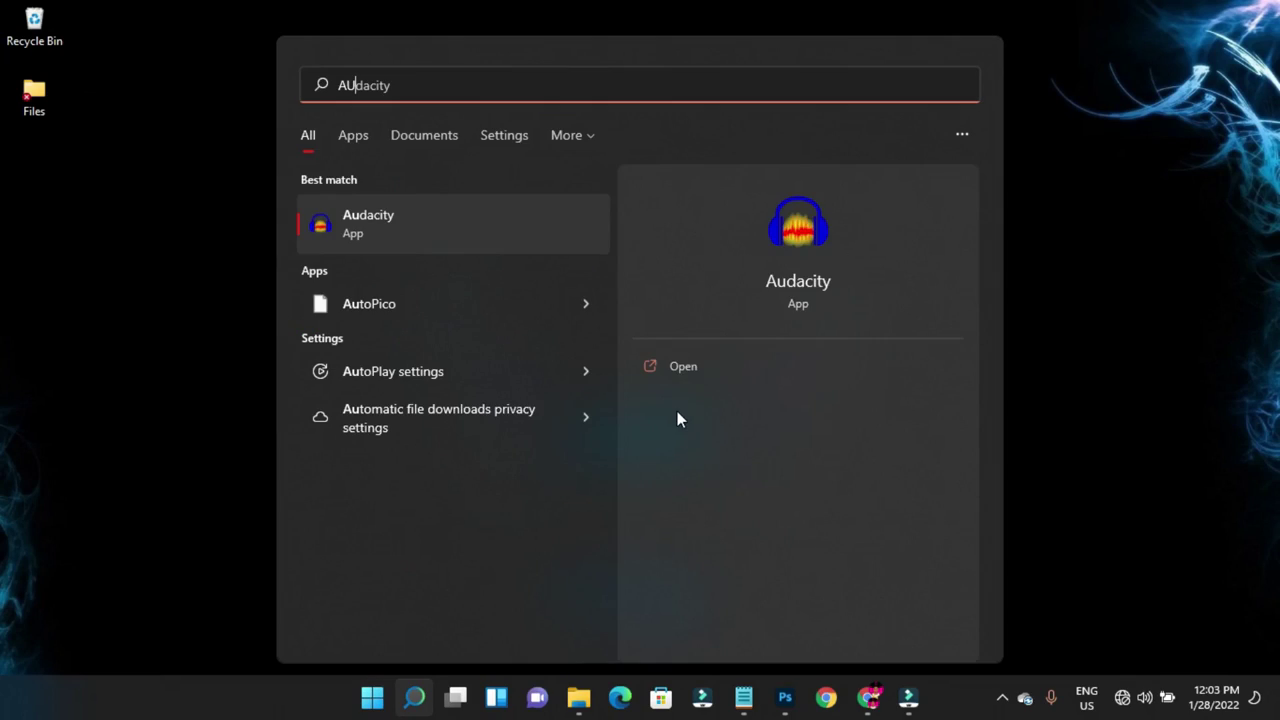
key(Return)
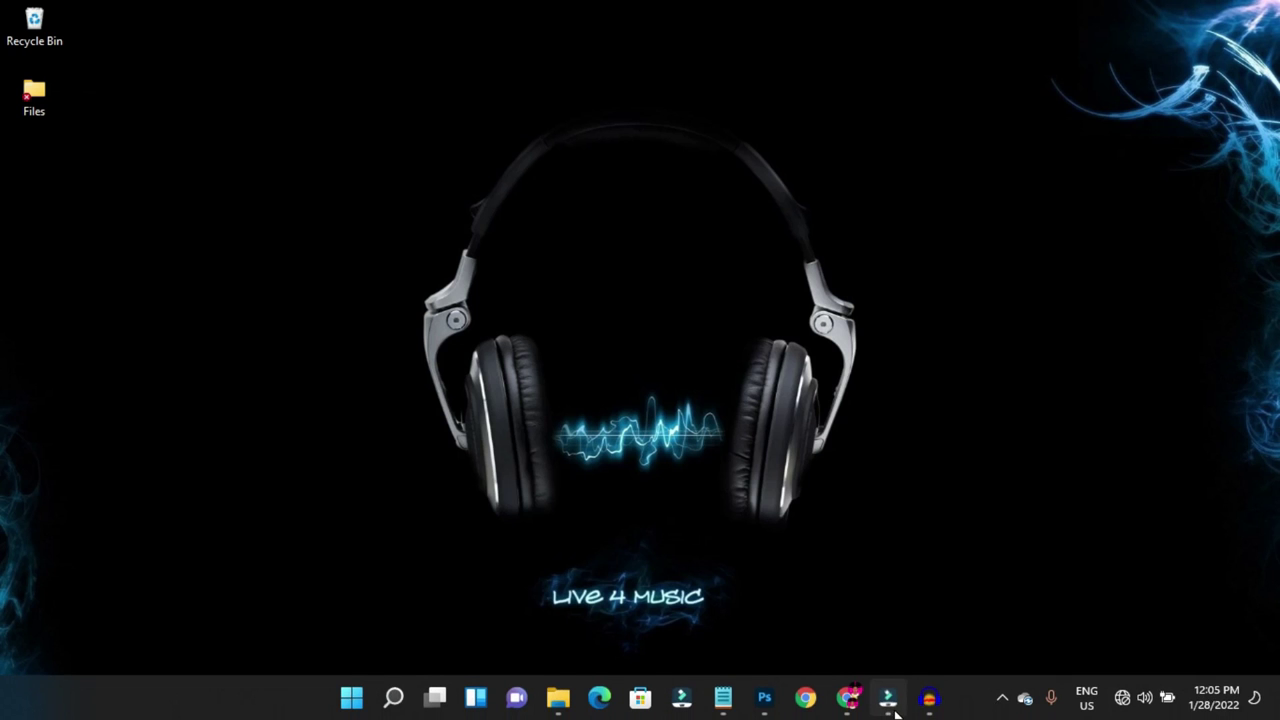
Step: Switch to Wondershare Filmora and place the VID_20220125 clip at the start of the first video track
click(888, 708)
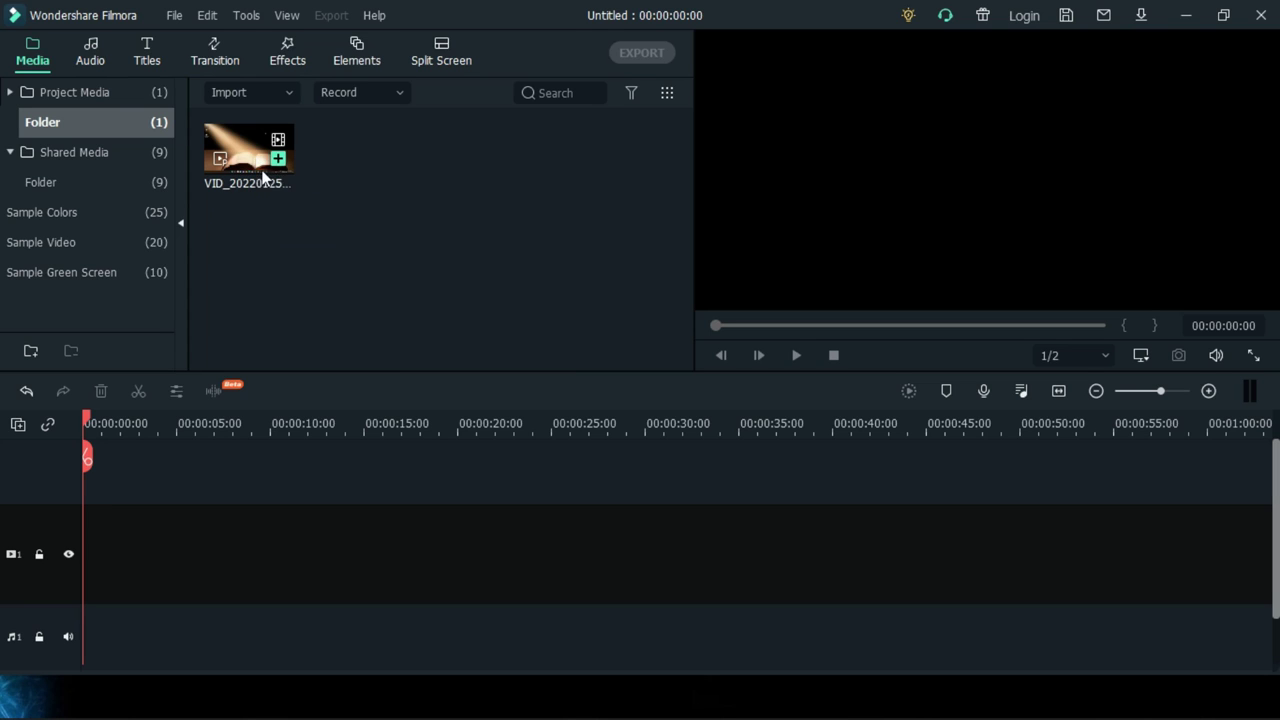
drag(250, 150, 76, 570)
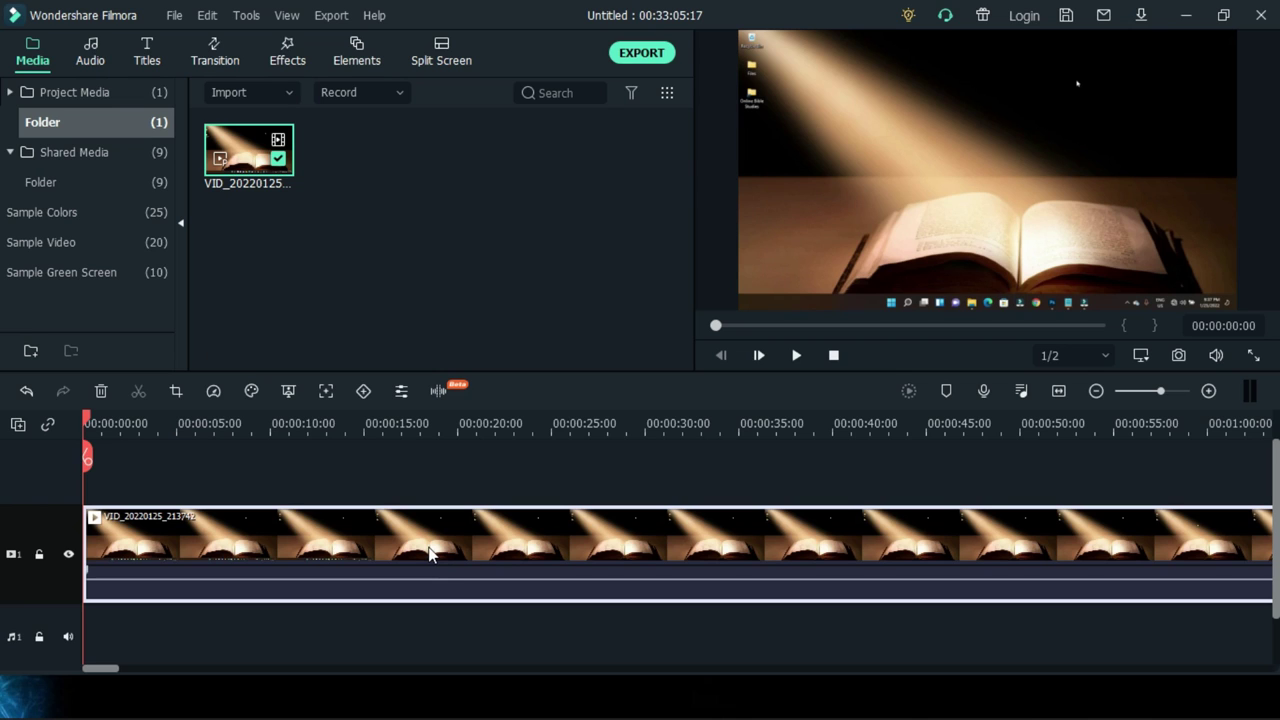
Step: Raise the timeline clip's audio volume slightly above 0 dB and apply the change
double_click(430, 555)
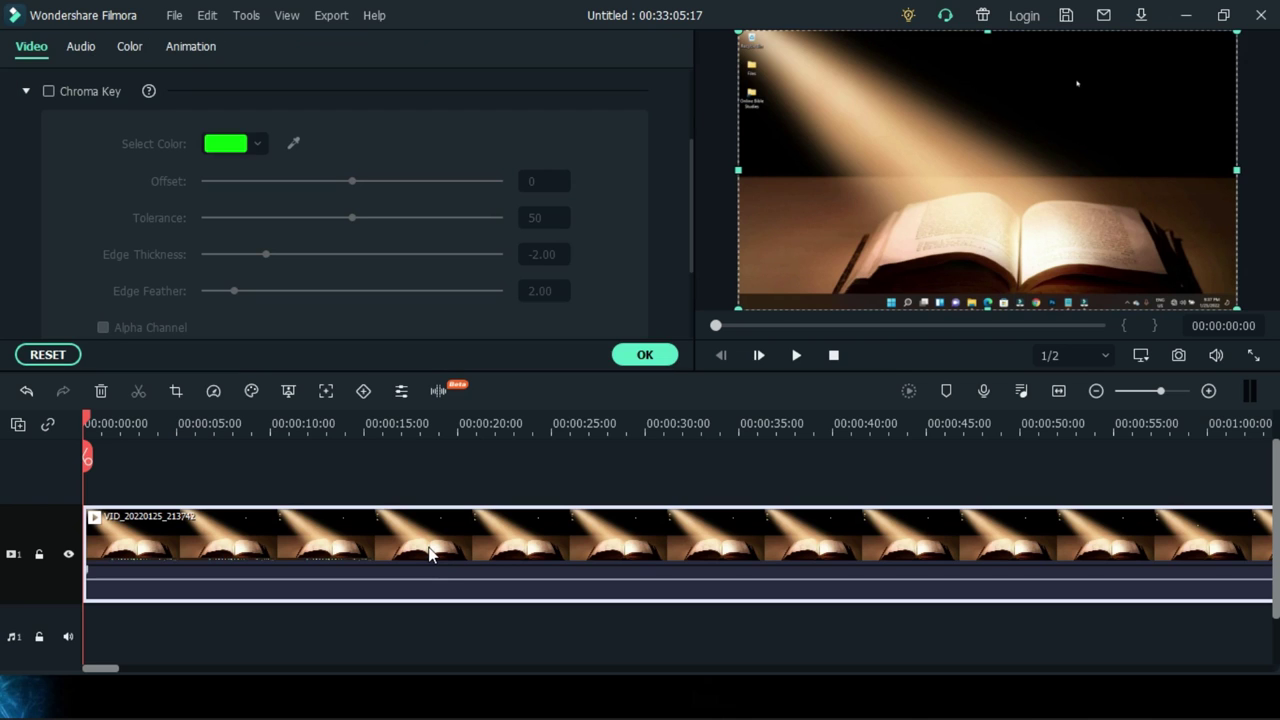
click(85, 47)
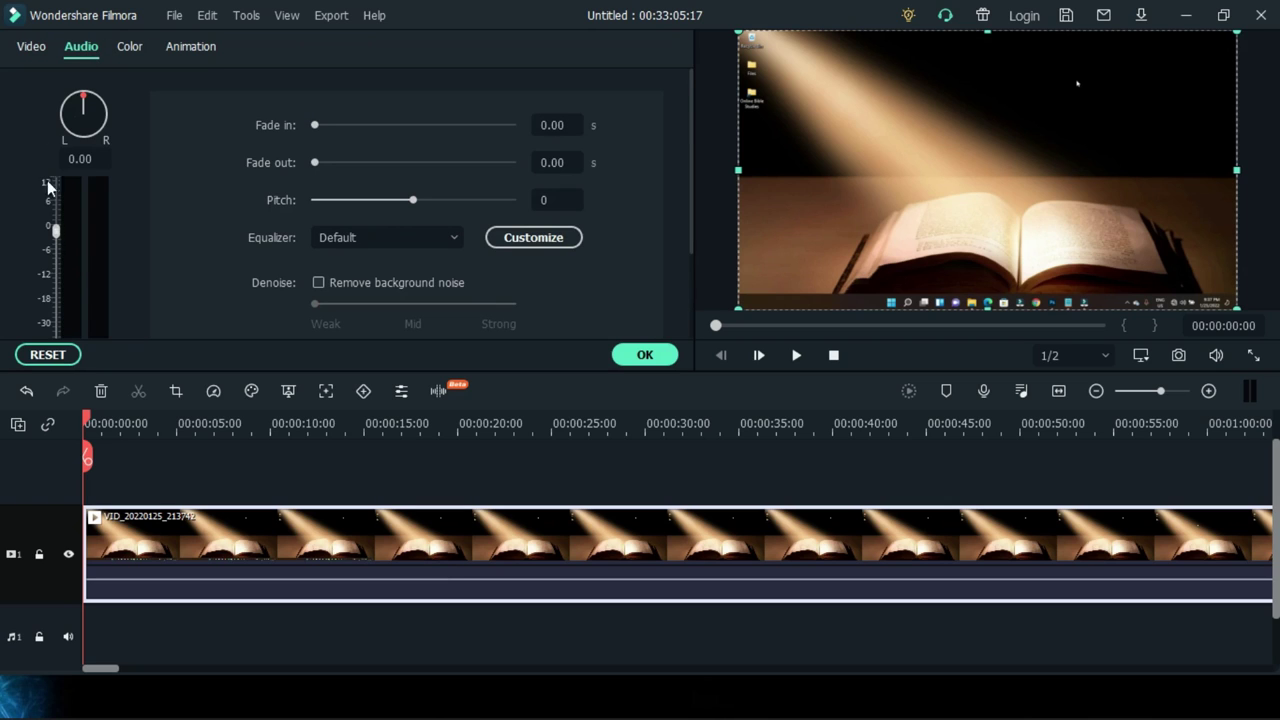
drag(55, 228, 55, 212)
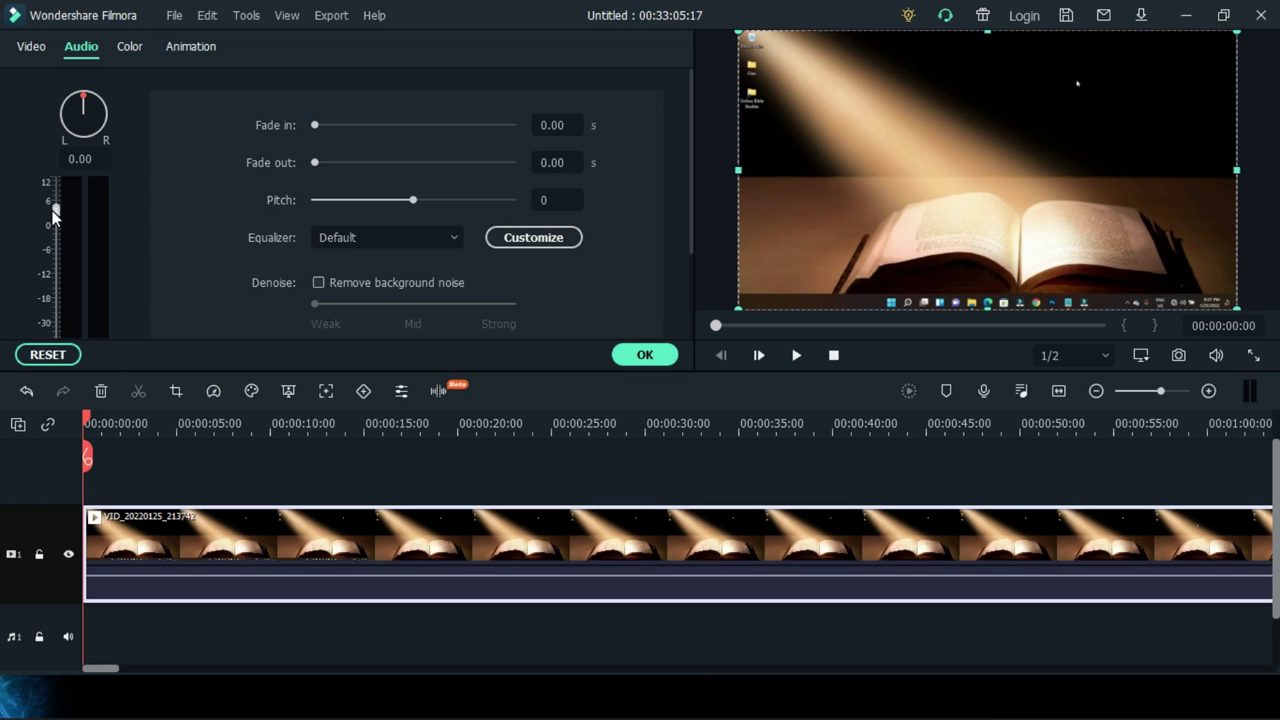
click(642, 354)
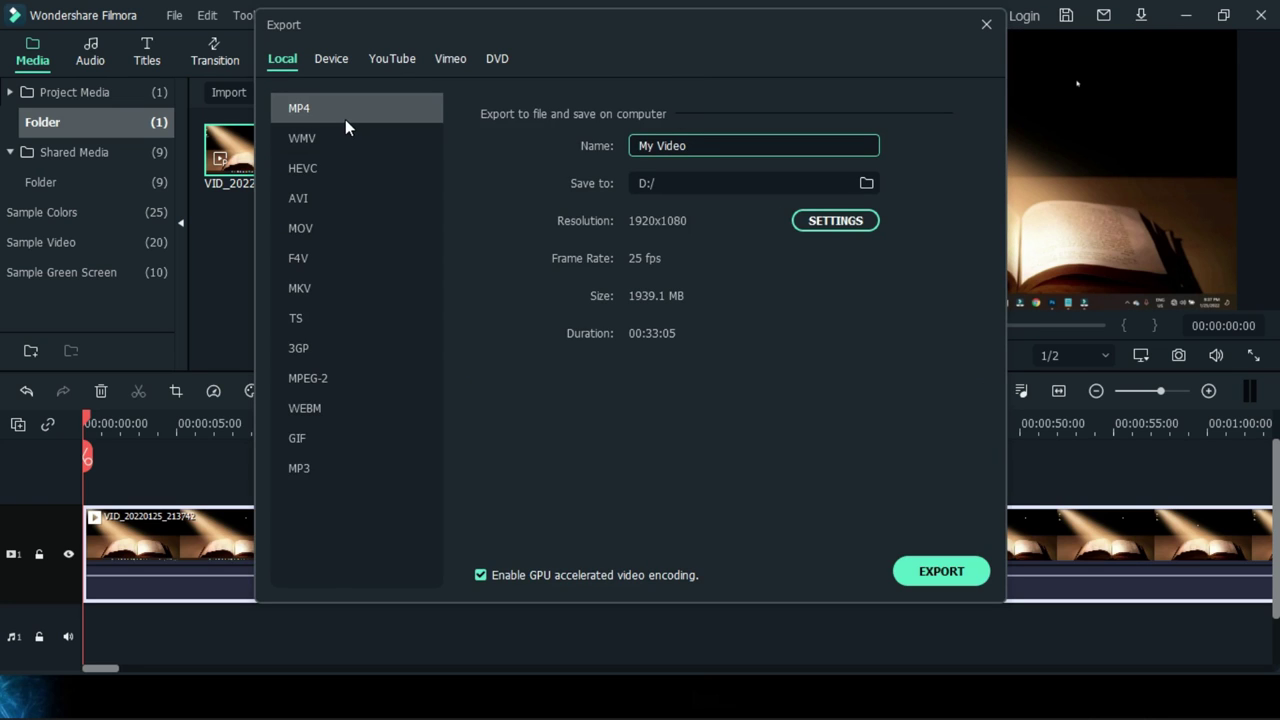
Step: Set the export format to MP3 and name the output file "Hissing Tutorial"
click(329, 474)
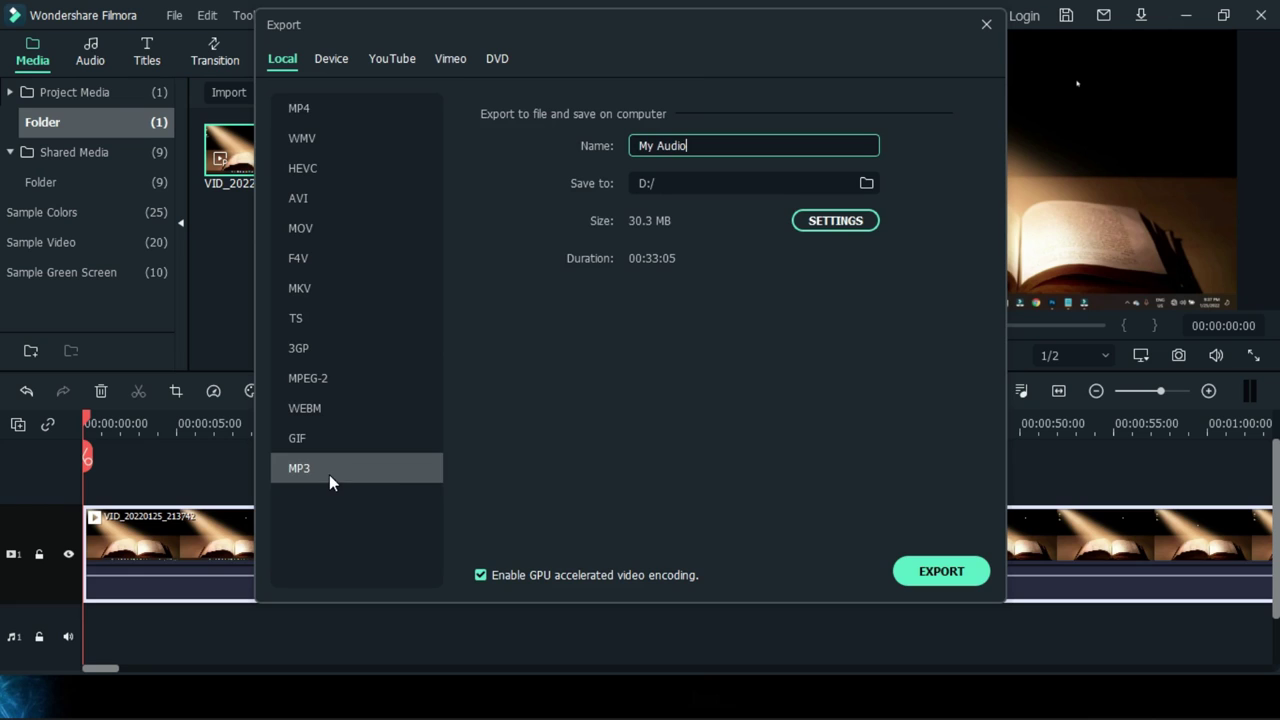
key(ctrl+a)
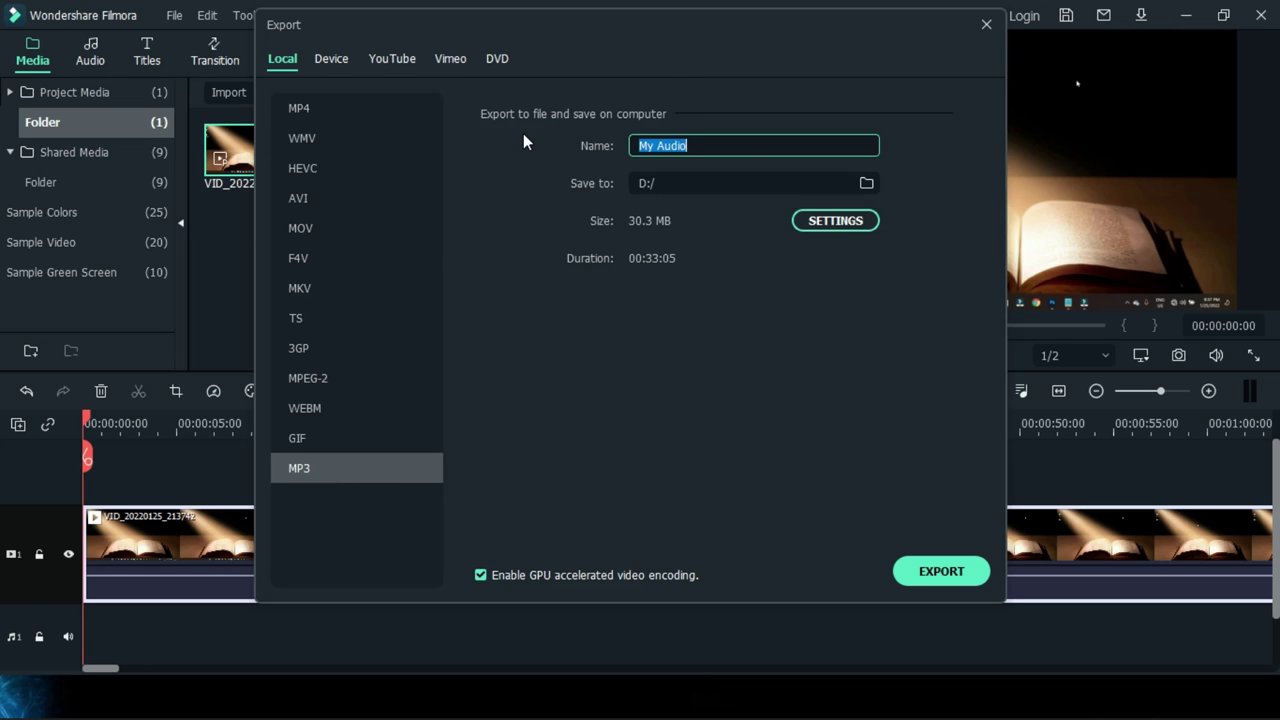
key(BackSpace)
text(Hissing Tutorial)
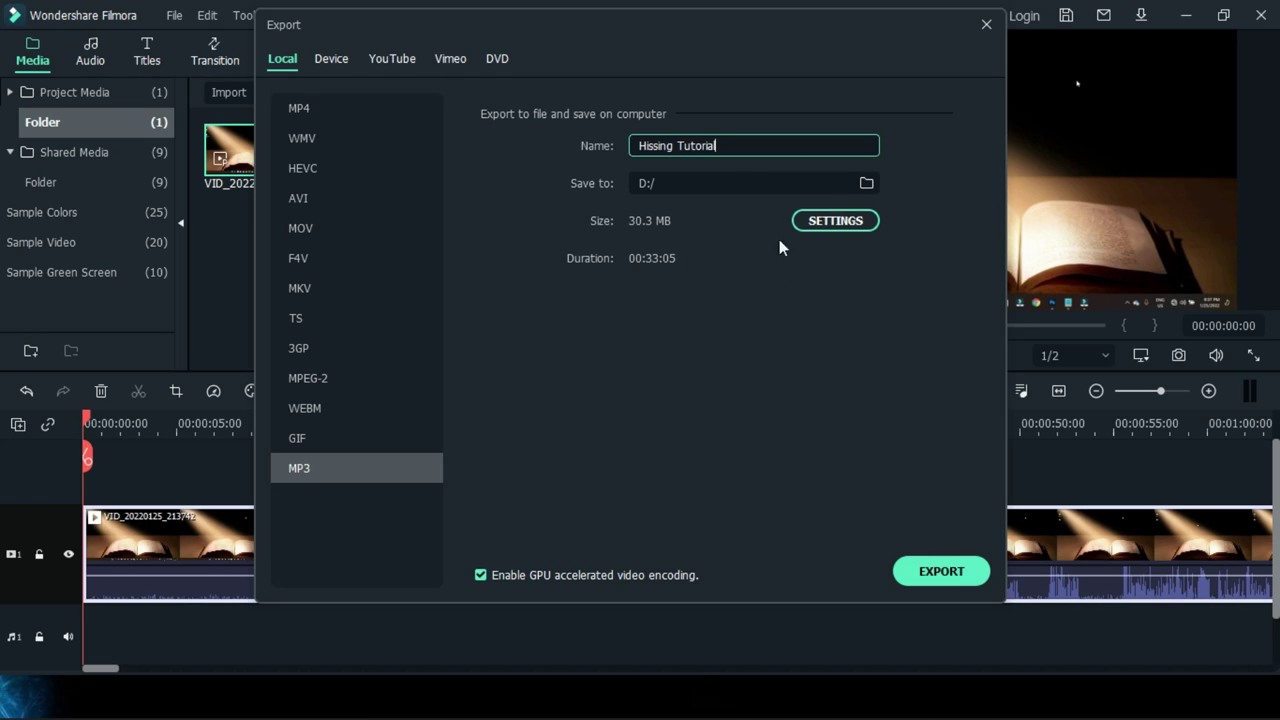
Step: Set the Desktop as the save location, export the audio file, and close the finished export dialog
click(864, 185)
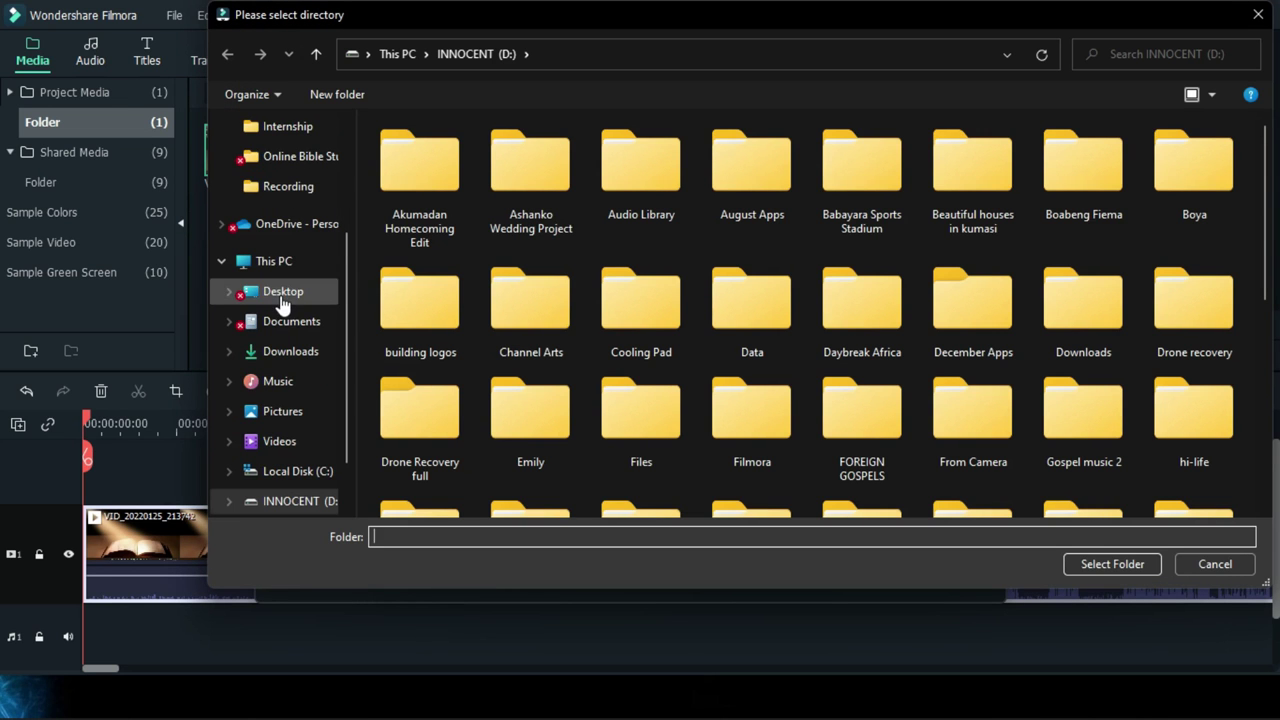
click(282, 299)
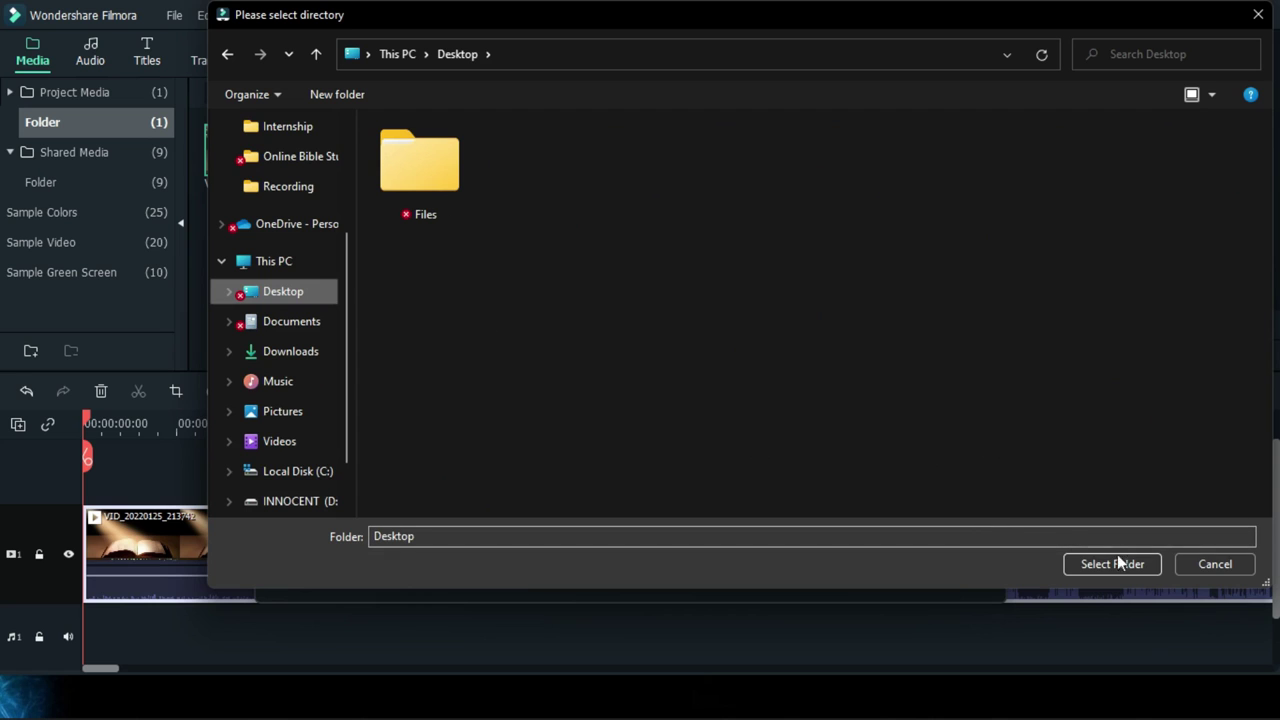
click(1103, 567)
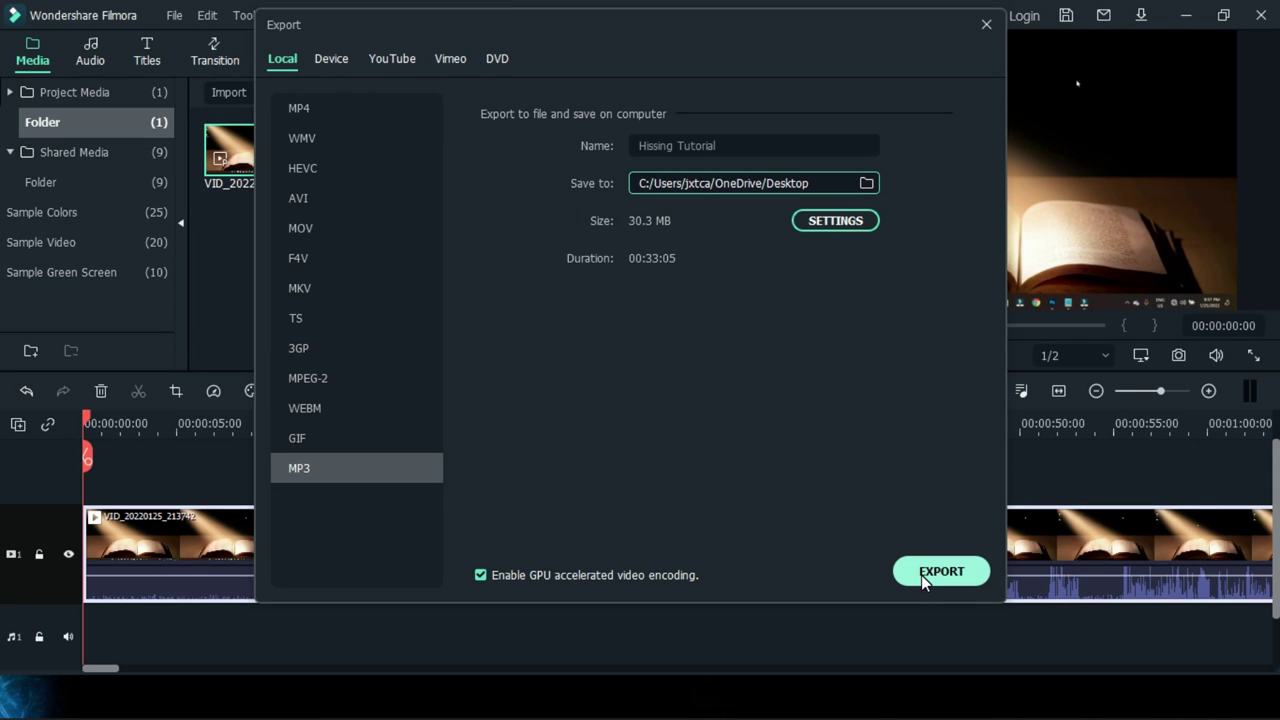
click(941, 571)
click(1002, 697)
click(914, 613)
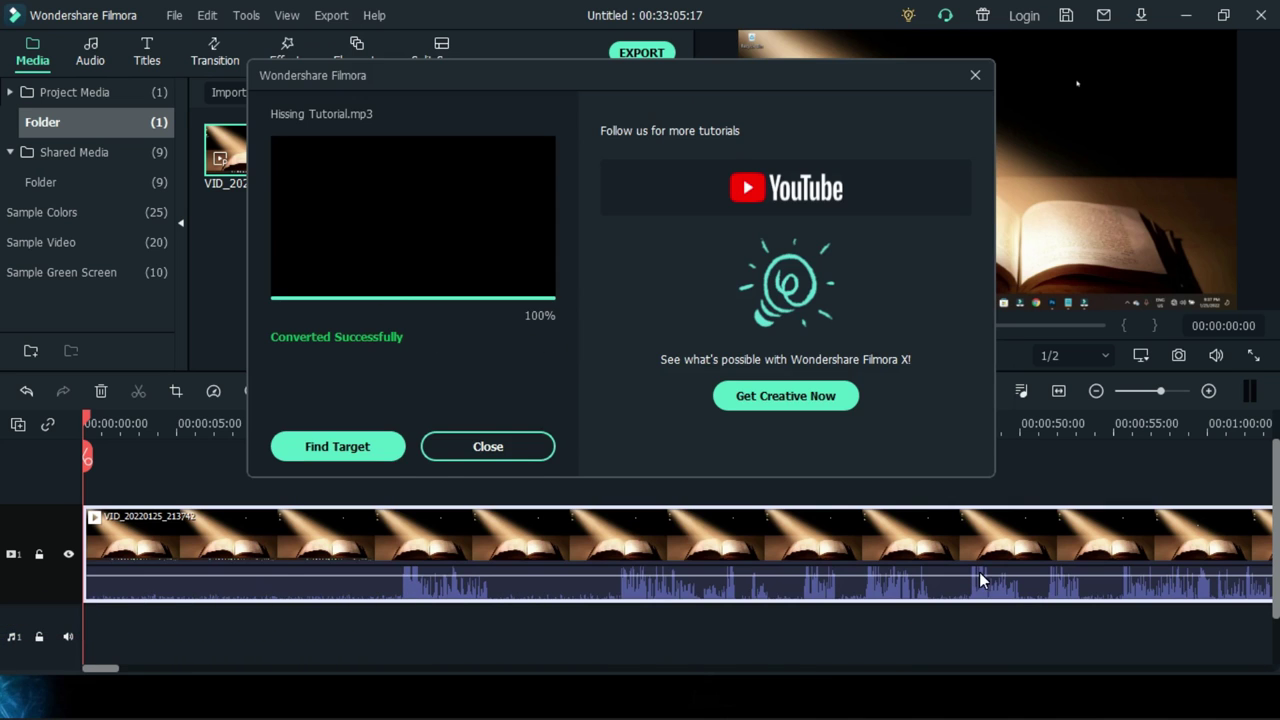
click(486, 446)
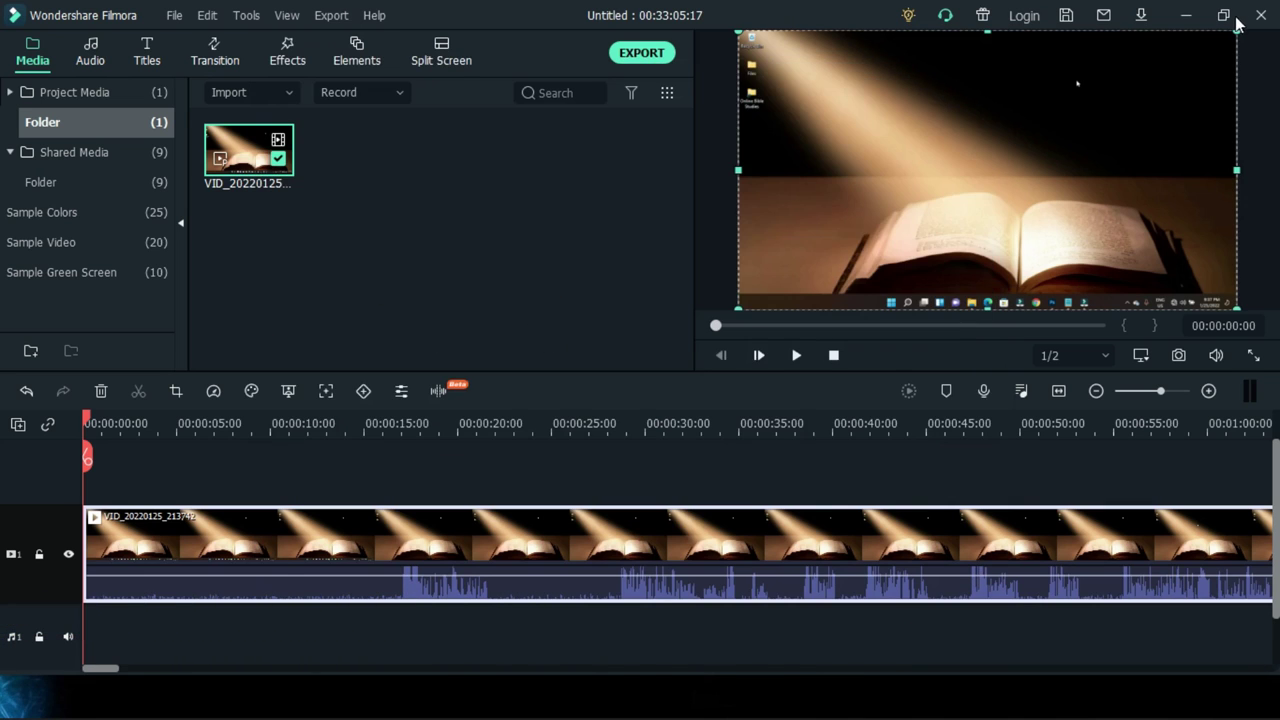
Step: Minimise Filmora and check the details of the exported Hissing Tutorial file on the desktop
click(1185, 15)
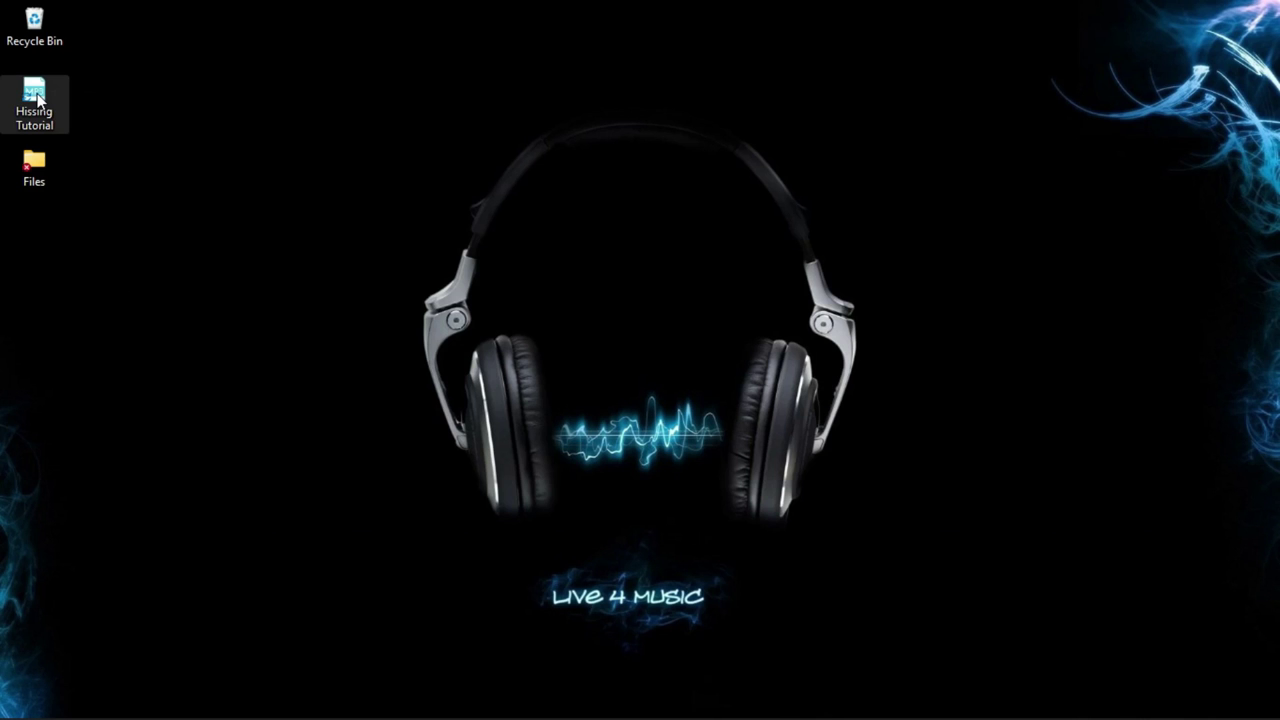
mouse_move(38, 98)
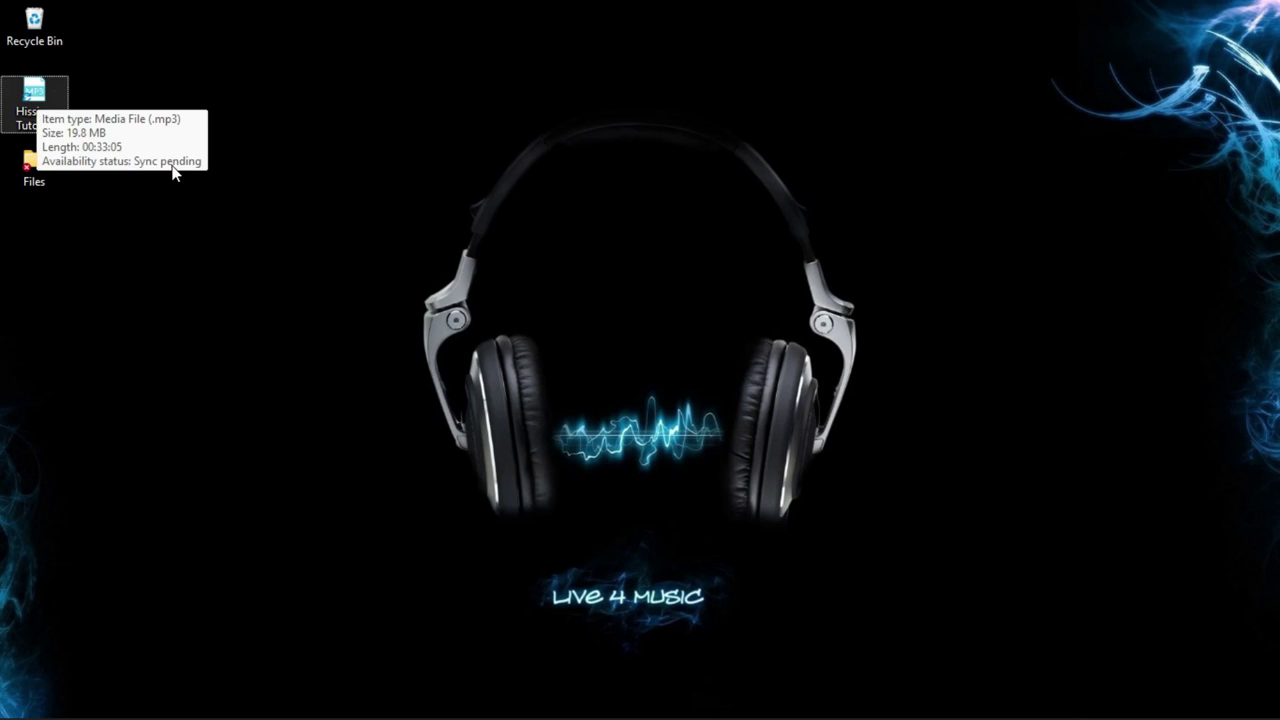
click(50, 93)
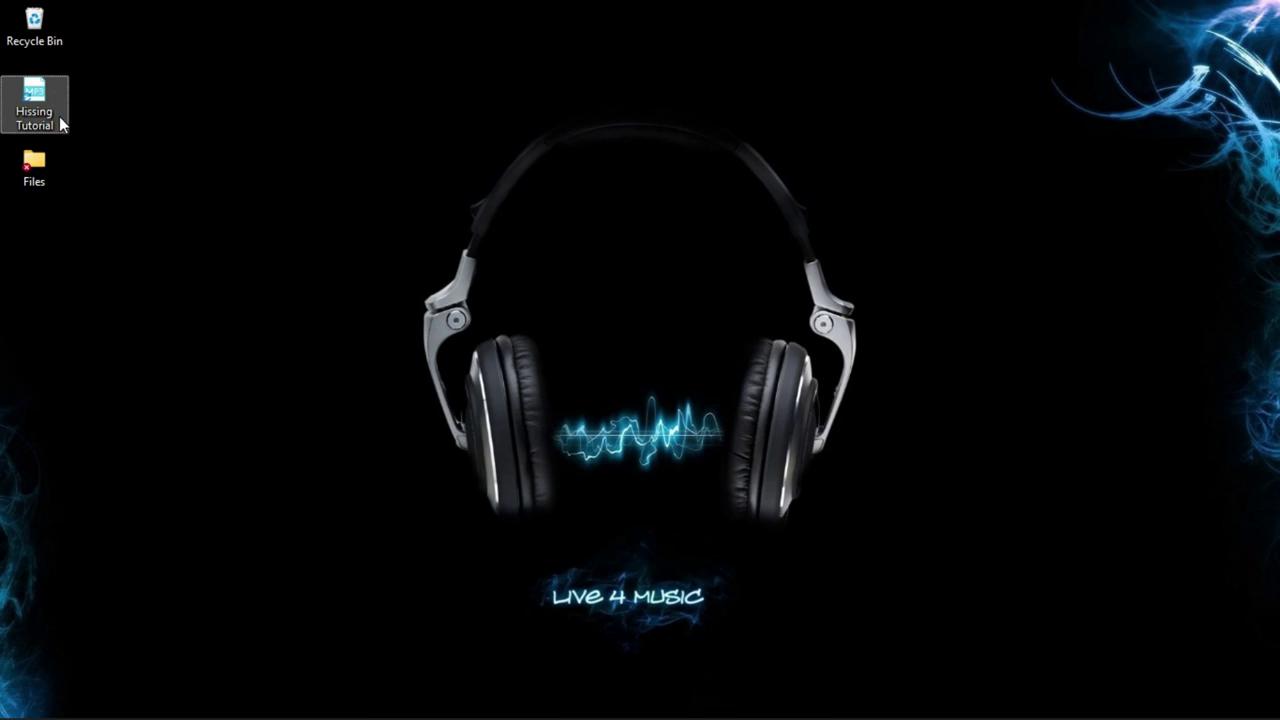
Step: Switch to Audacity and open the Hissing Tutorial MP3 from the Desktop
click(929, 696)
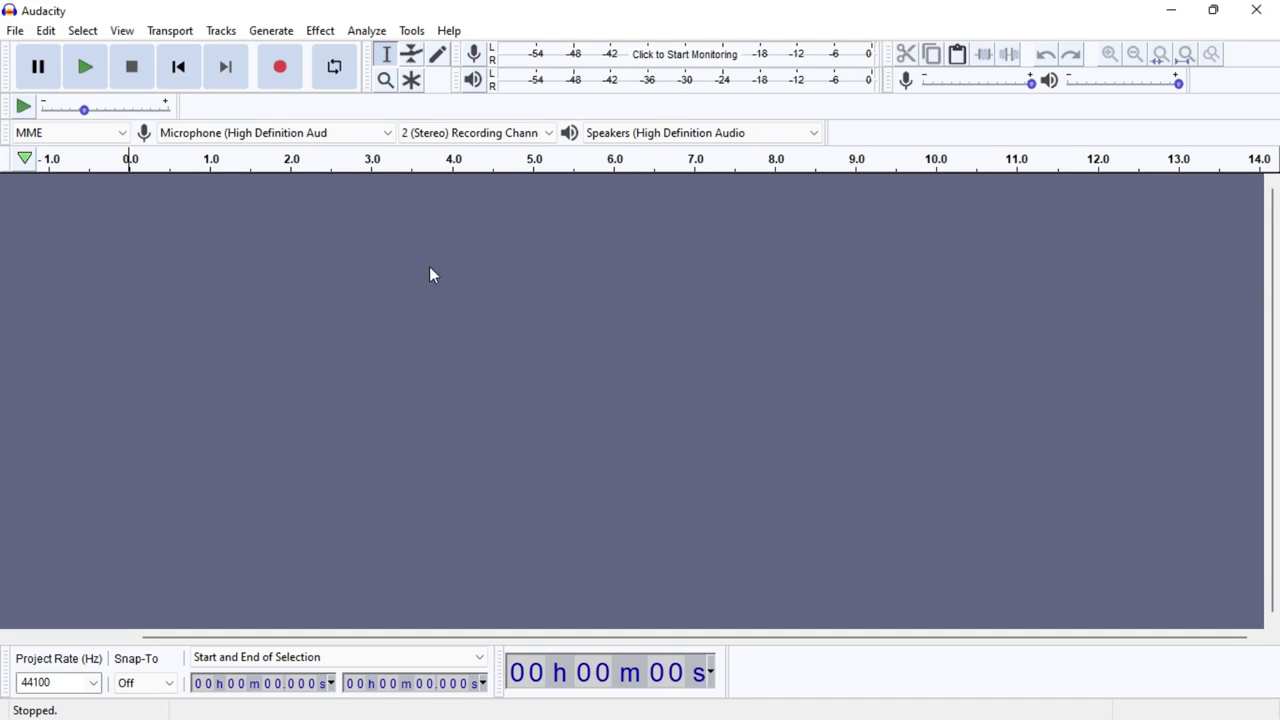
click(15, 31)
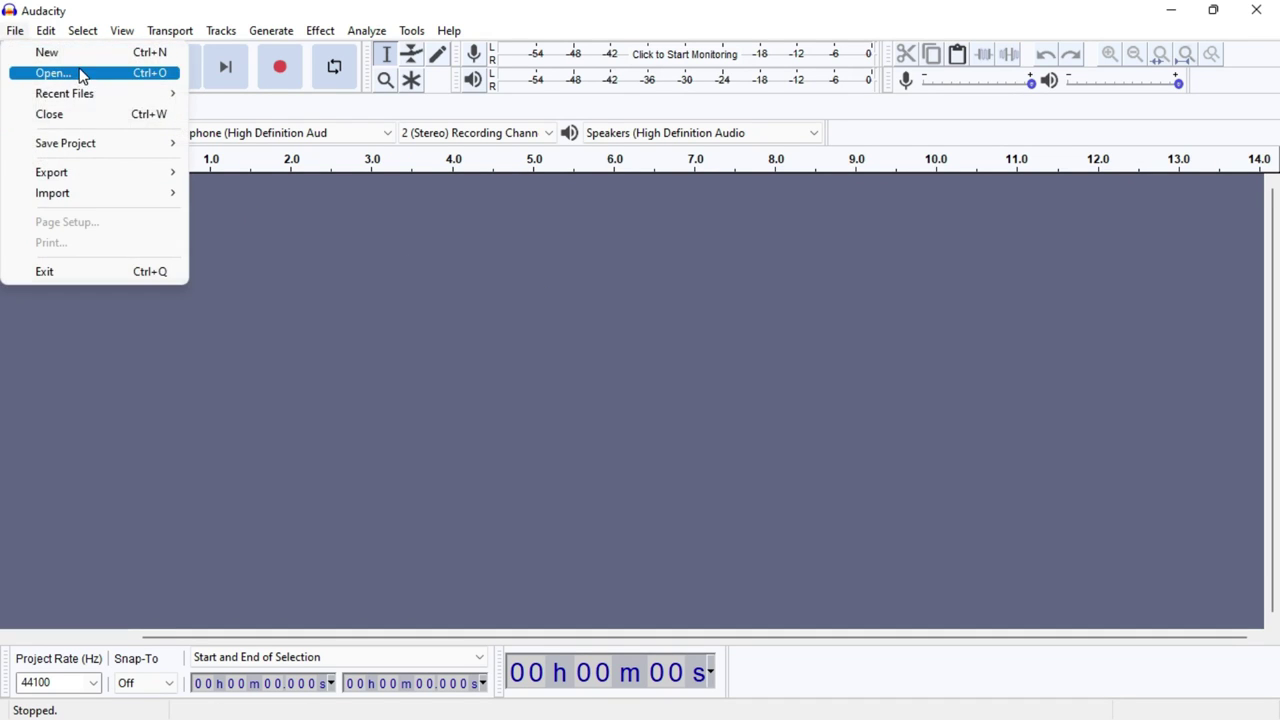
click(80, 73)
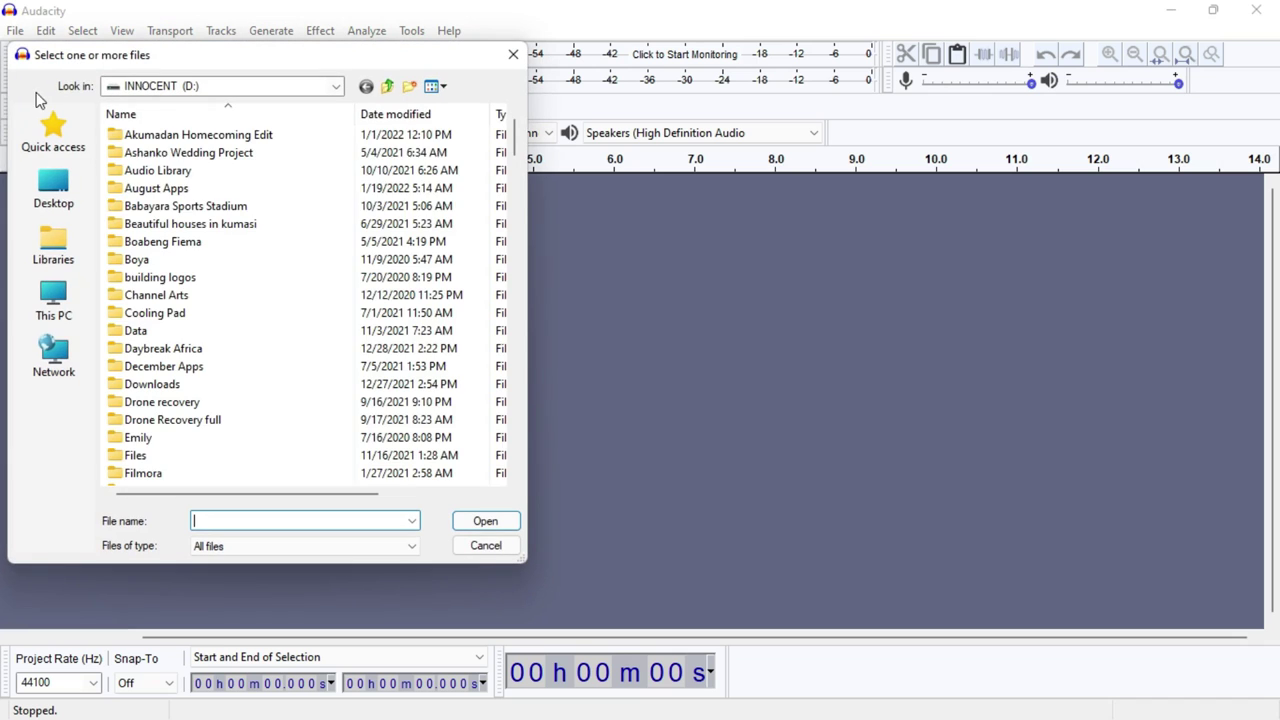
click(55, 192)
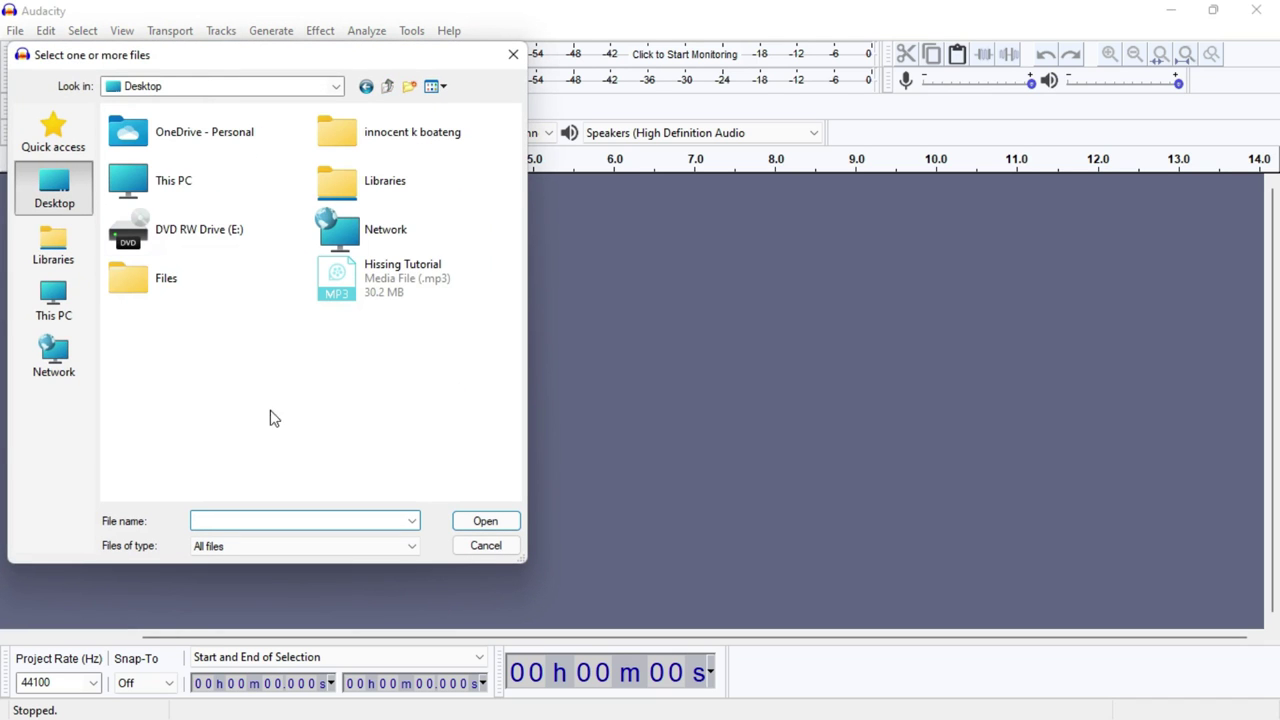
double_click(407, 283)
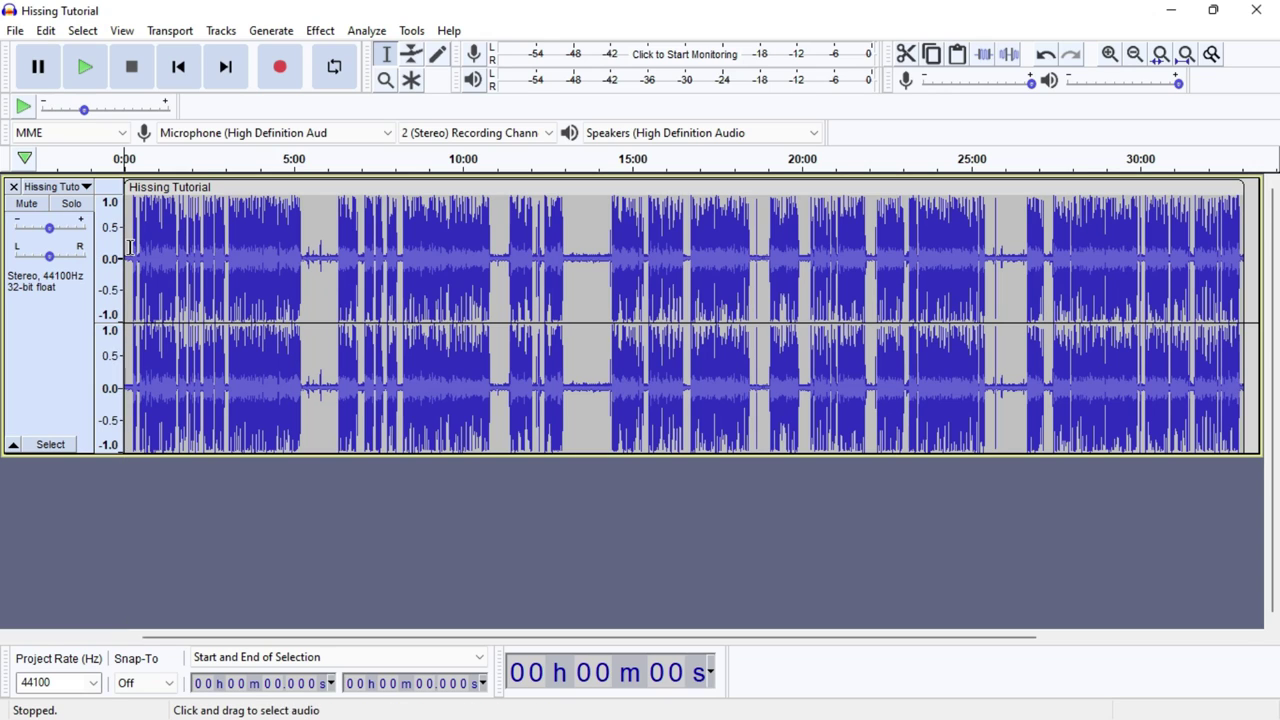
Step: Select about the first 13 seconds of noise-only audio and capture it as the Noise Reduction profile
drag(122, 254, 132, 254)
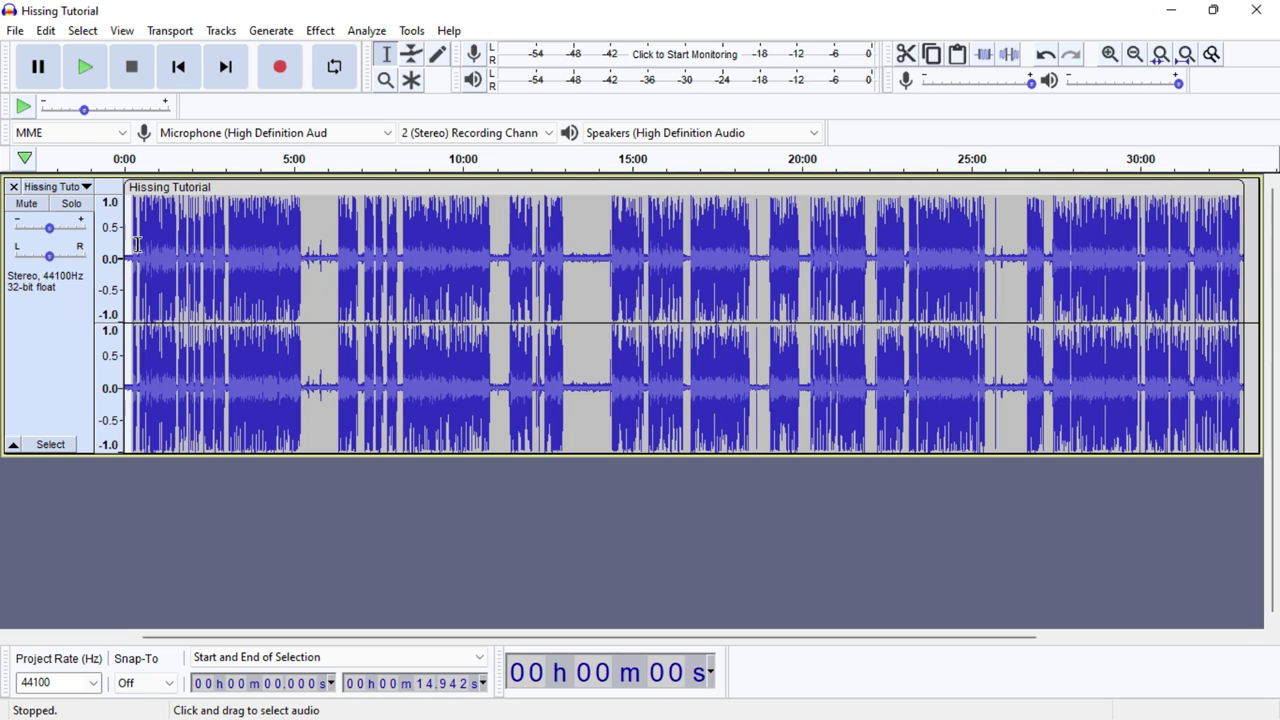
drag(118, 252, 130, 237)
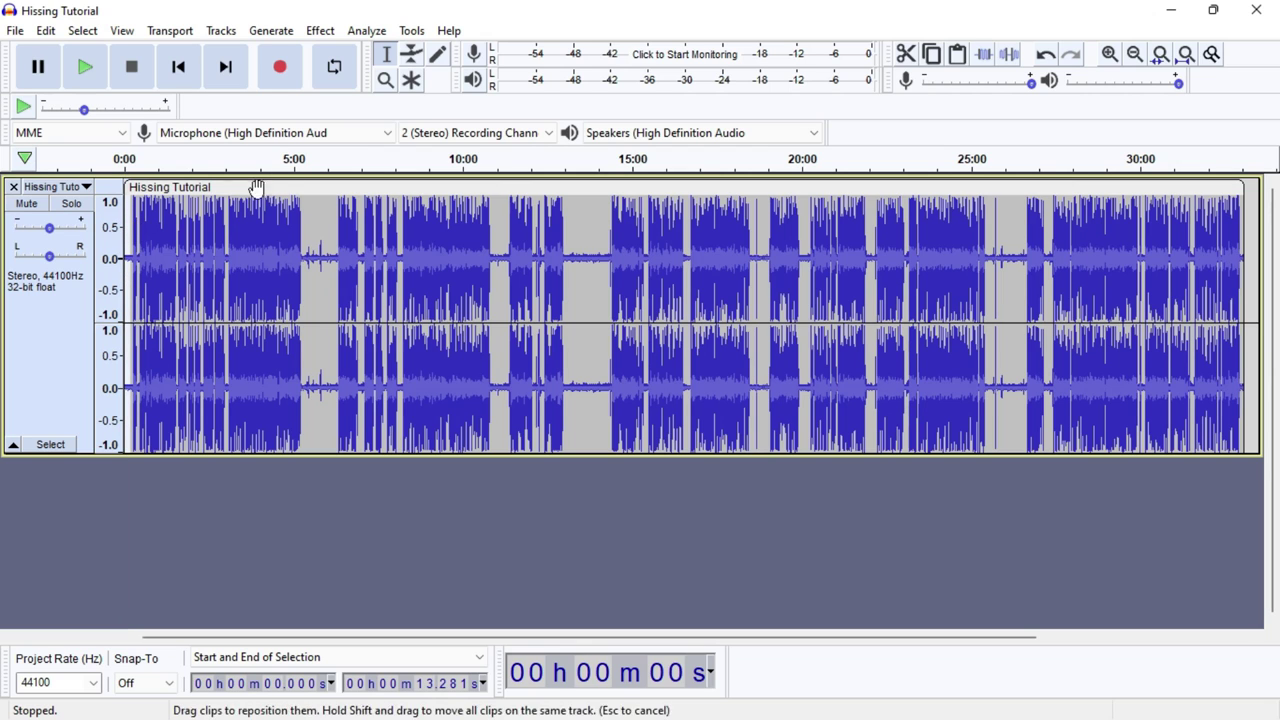
click(321, 31)
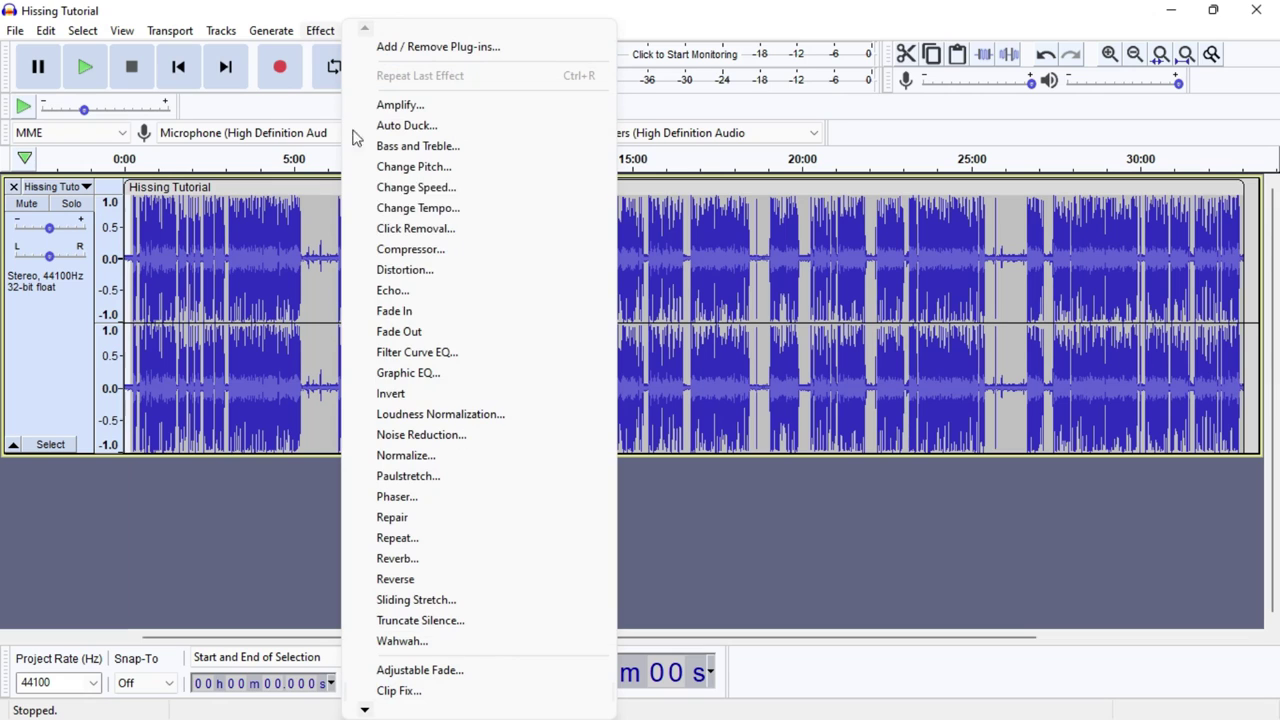
click(398, 438)
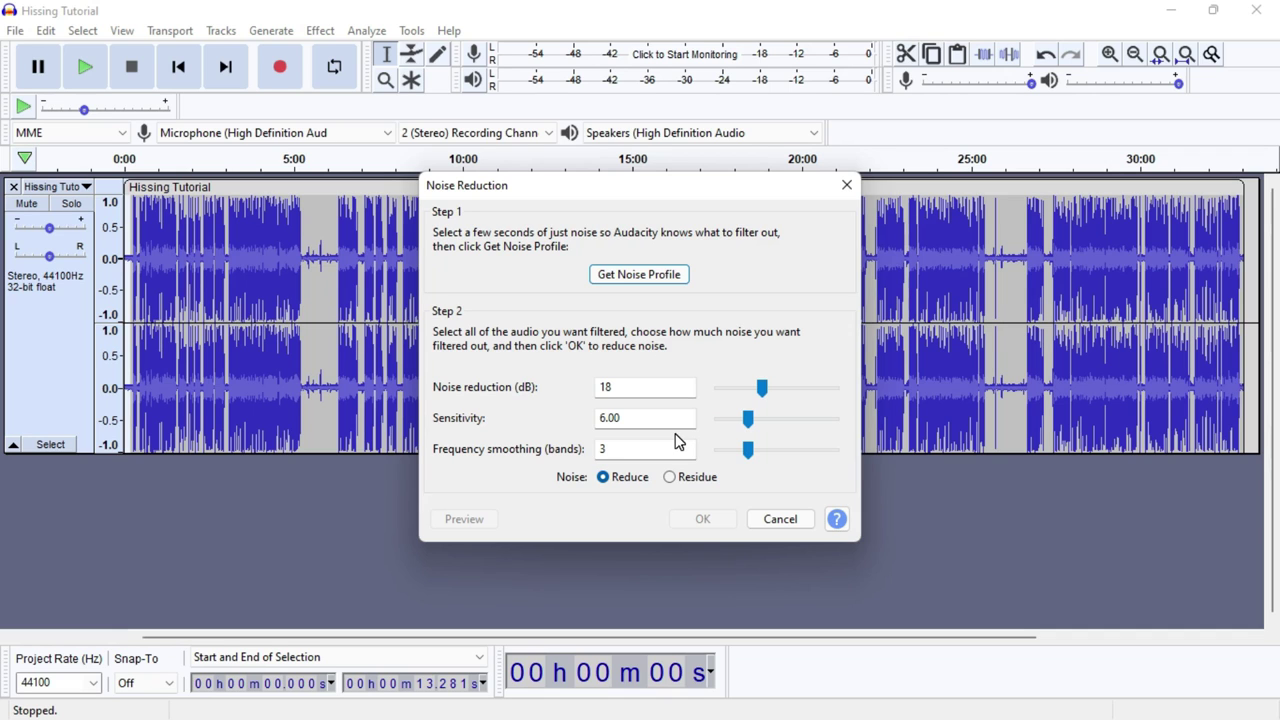
click(648, 280)
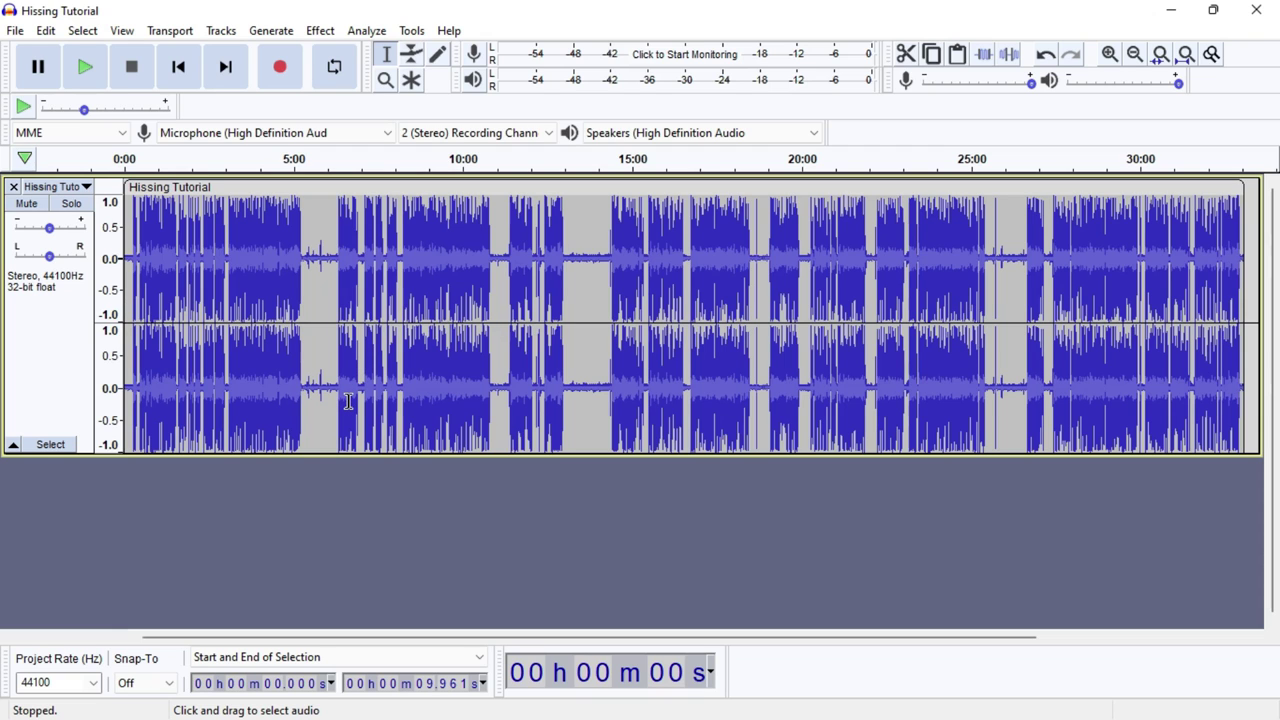
Step: Apply Noise Reduction to the entire track with 18 dB reduction, sensitivity 6.00 and 3 frequency smoothing bands
key(ctrl+a)
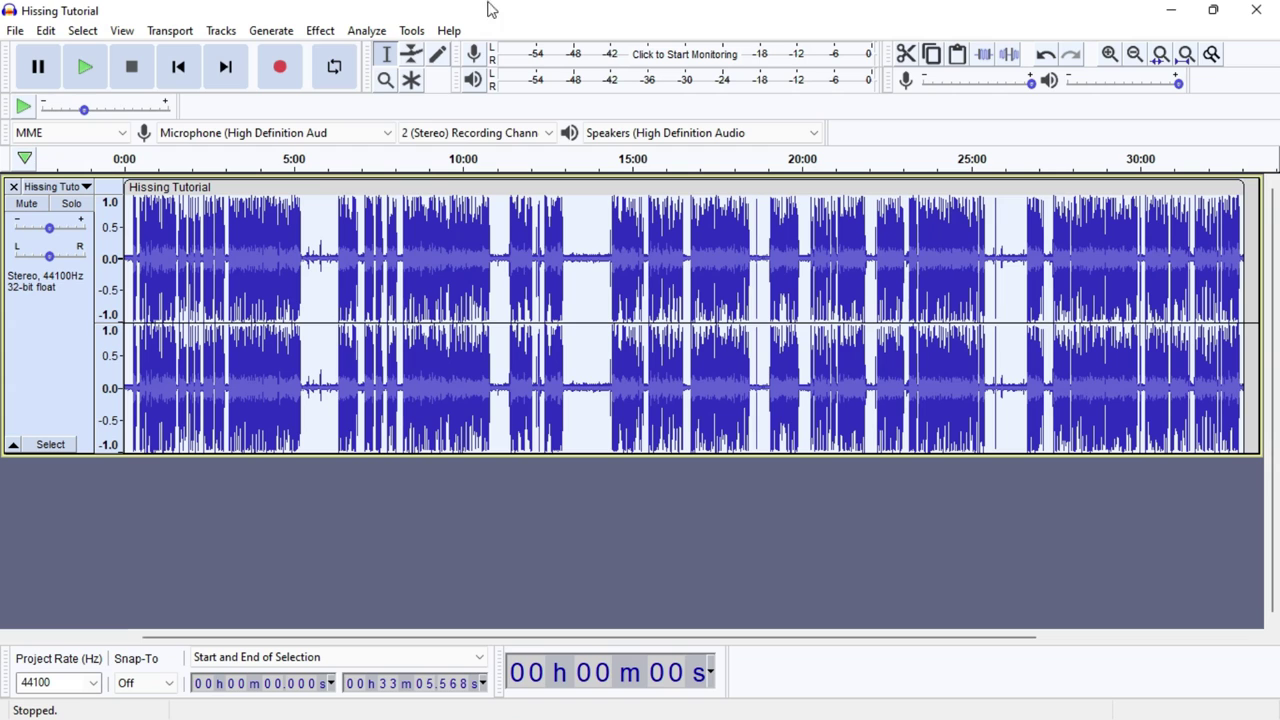
click(316, 30)
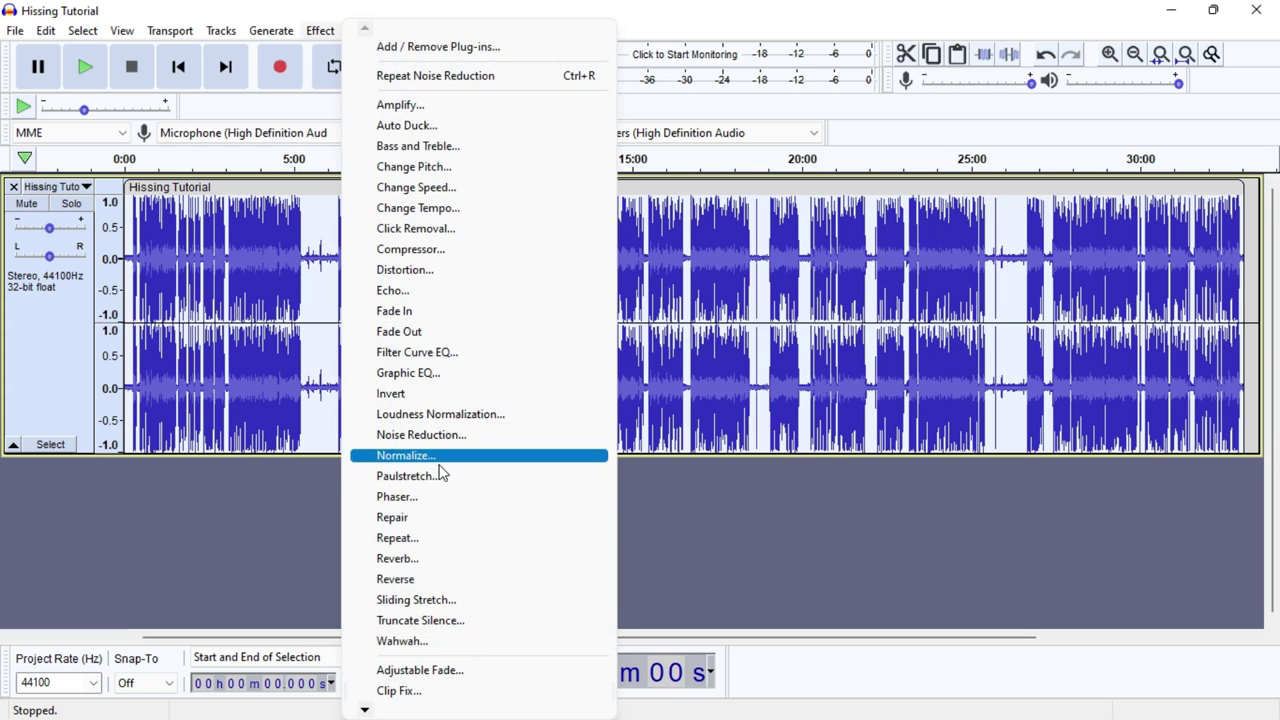
click(459, 437)
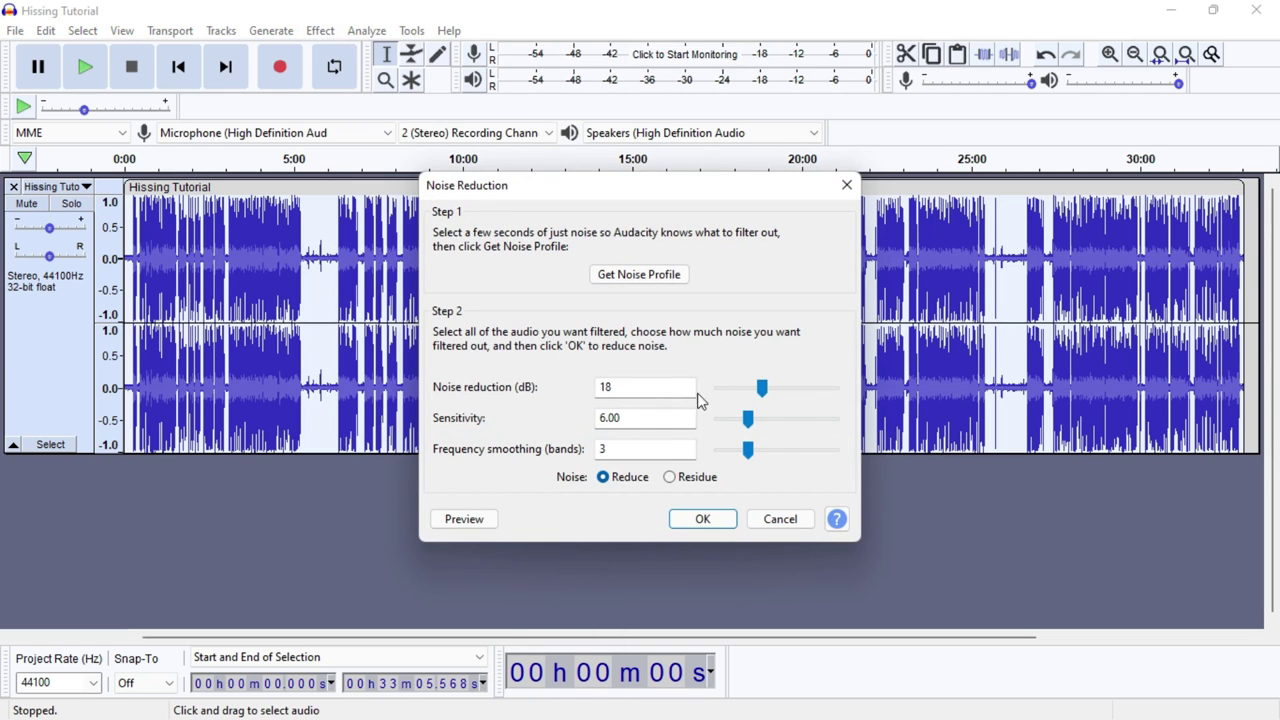
click(709, 520)
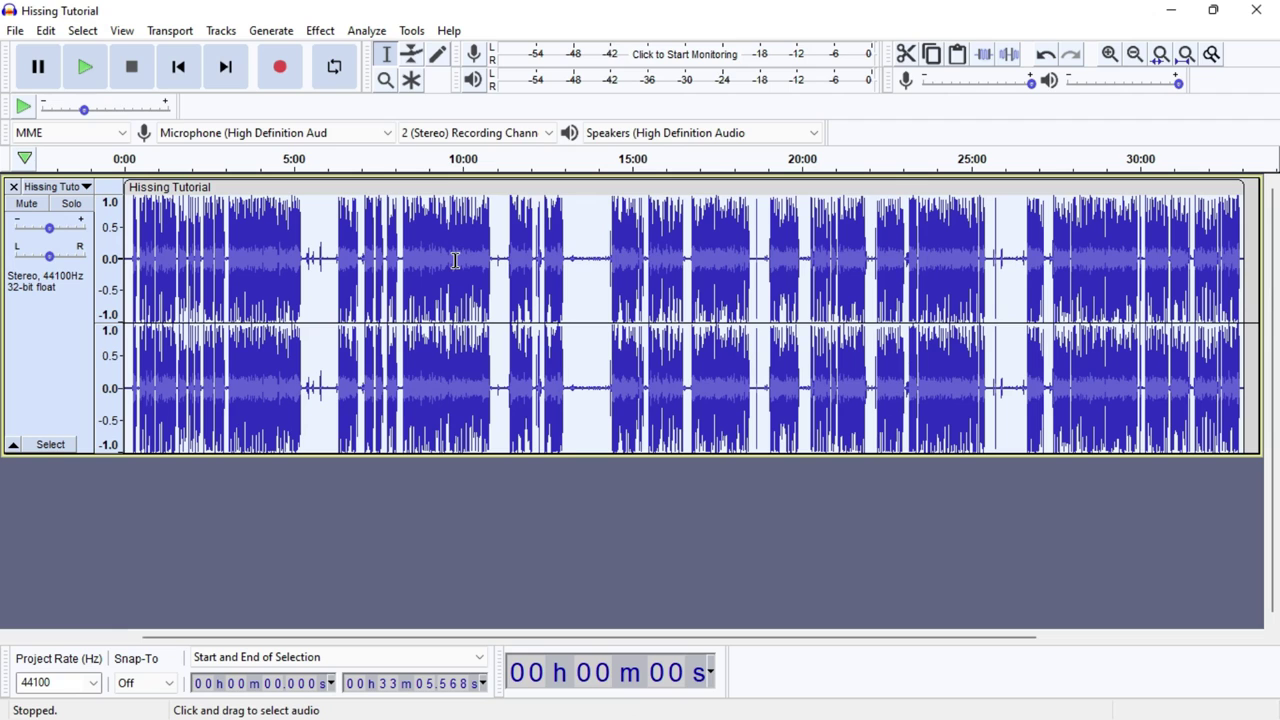
click(323, 31)
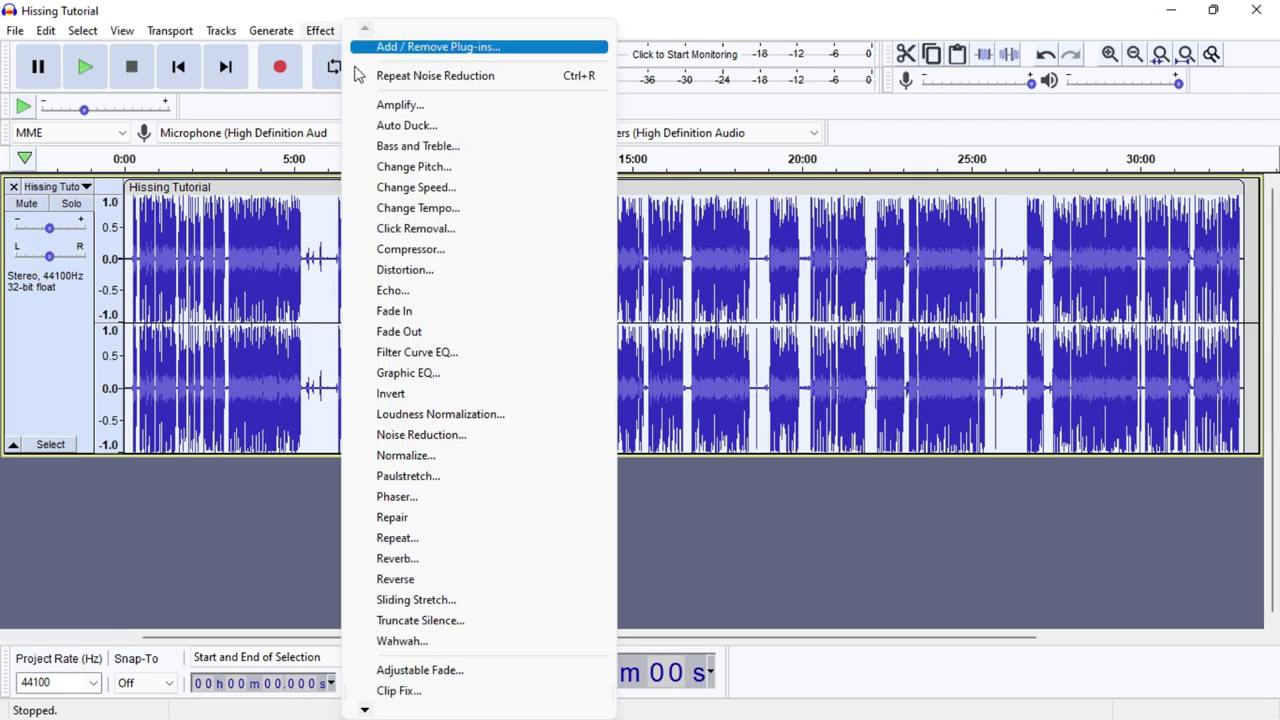
click(428, 356)
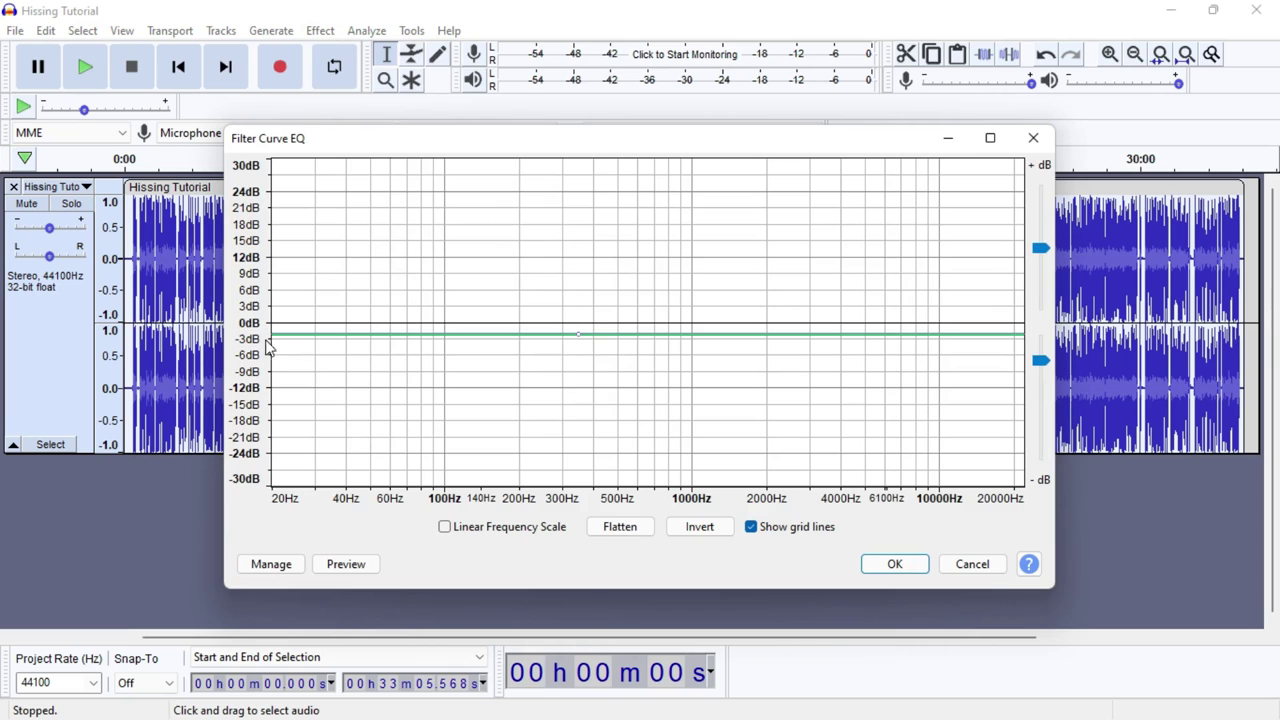
click(436, 338)
drag(436, 338, 443, 397)
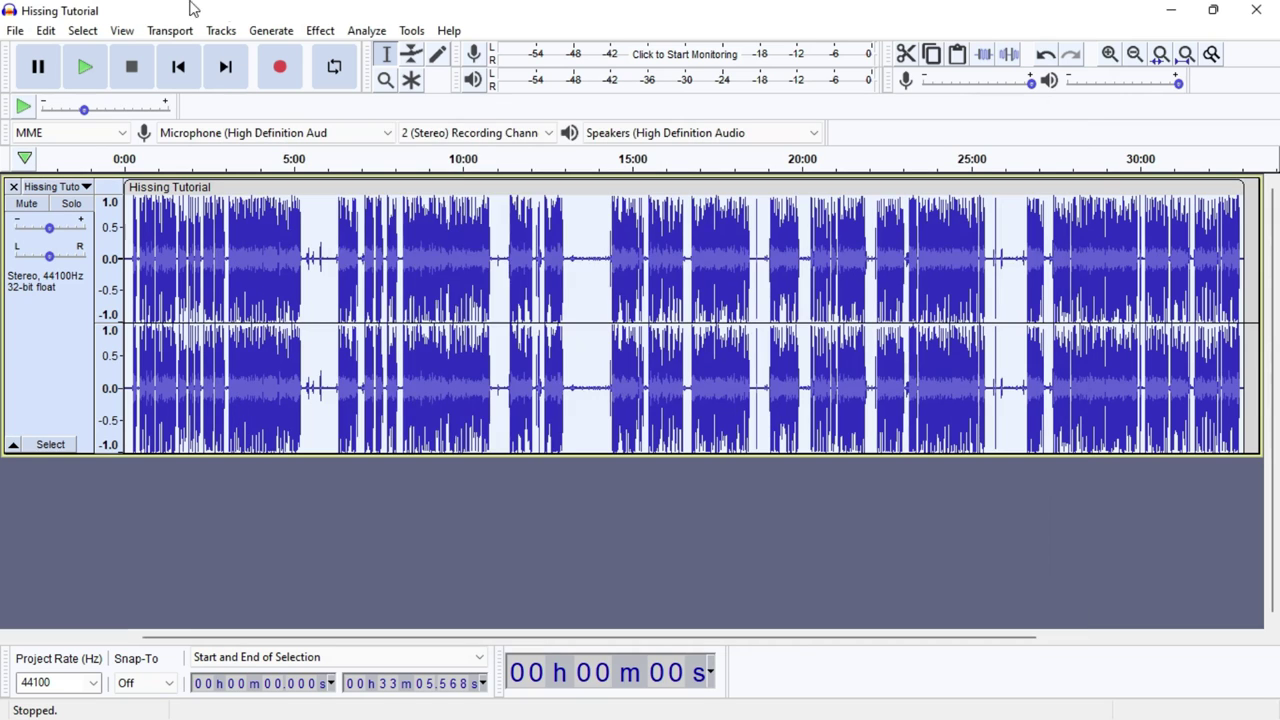
Step: Apply Filter Curve EQ to the entire track with the flat curve lowered to about -2 dB
click(322, 36)
click(470, 352)
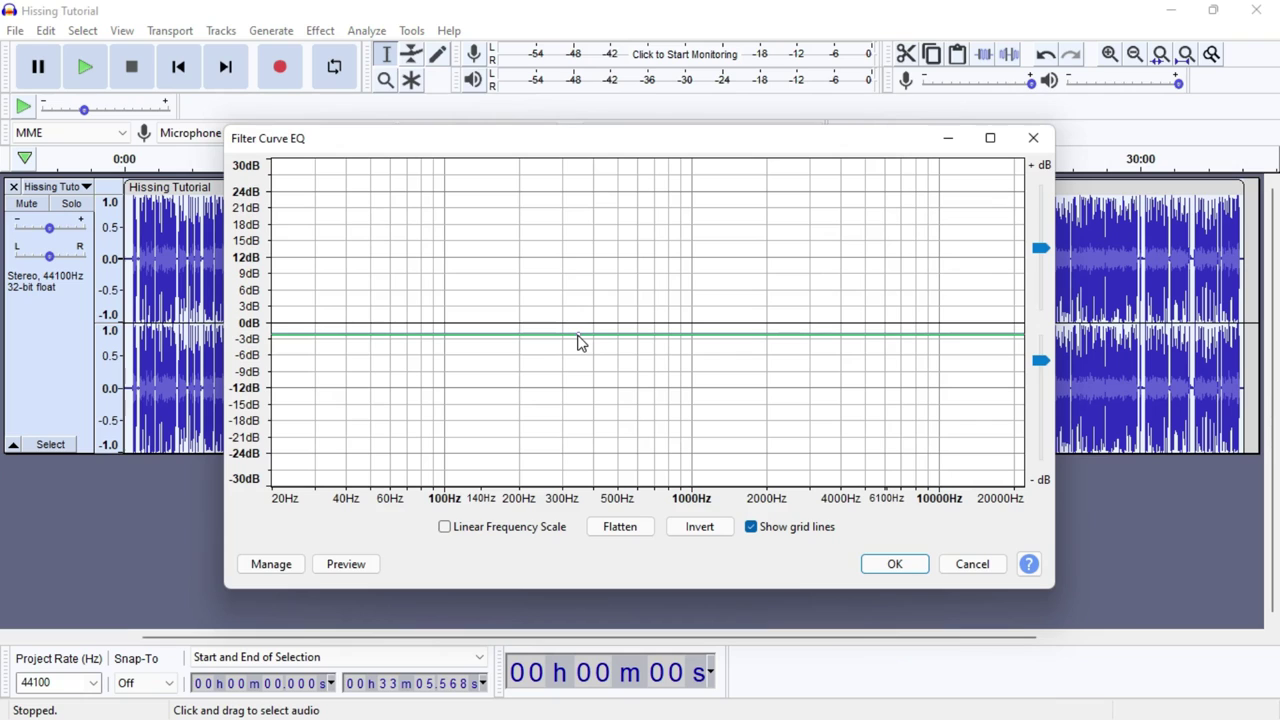
mouse_move(580, 342)
mouse_down()
mouse_move(583, 360)
mouse_move(585, 342)
mouse_up()
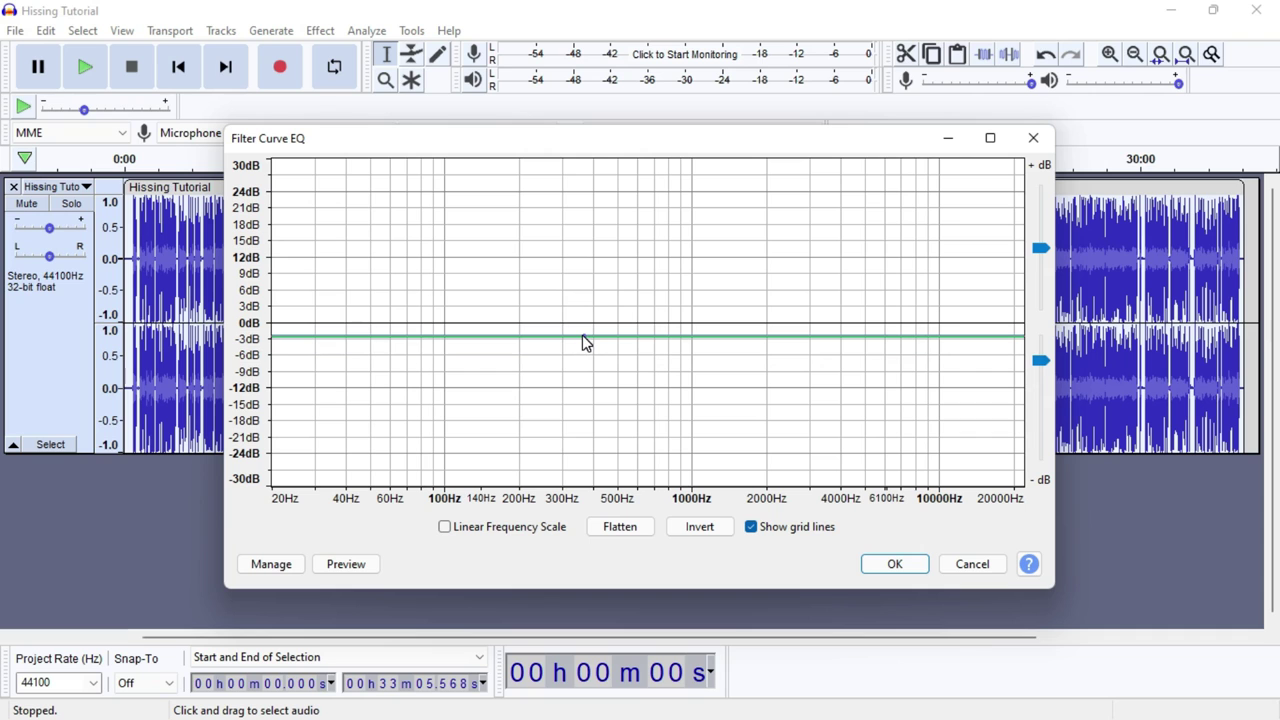
click(894, 563)
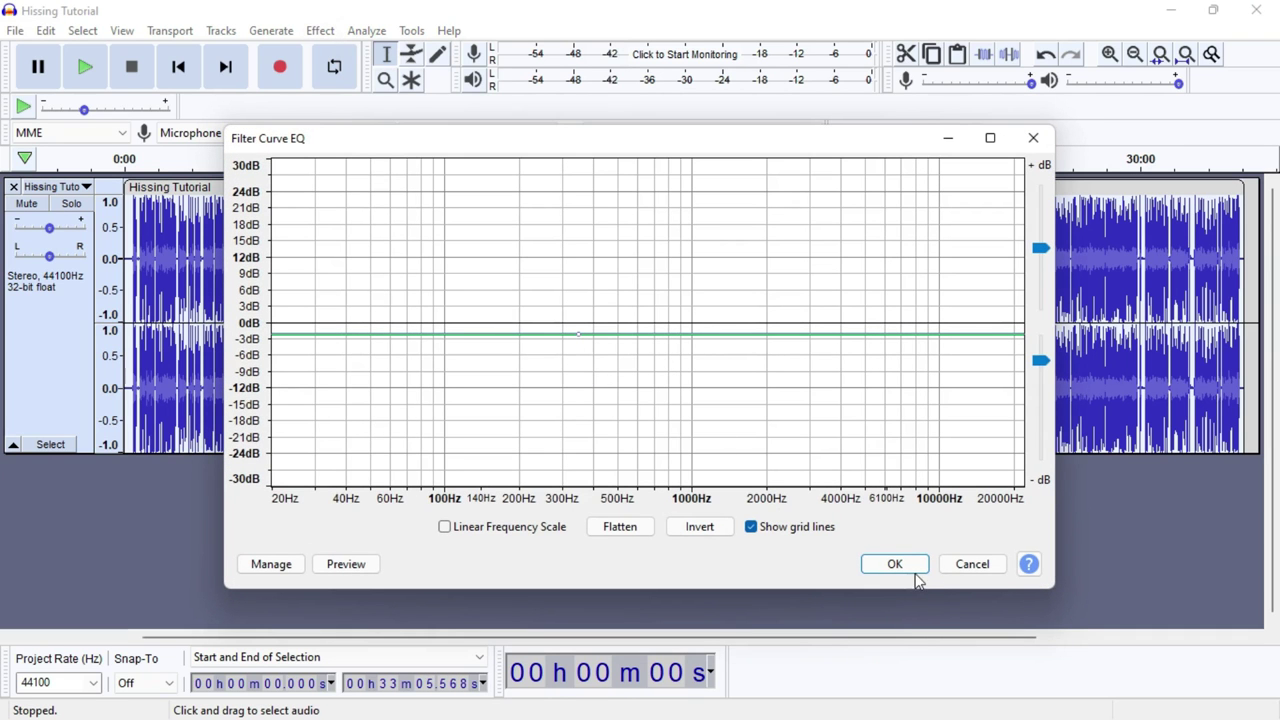
click(897, 567)
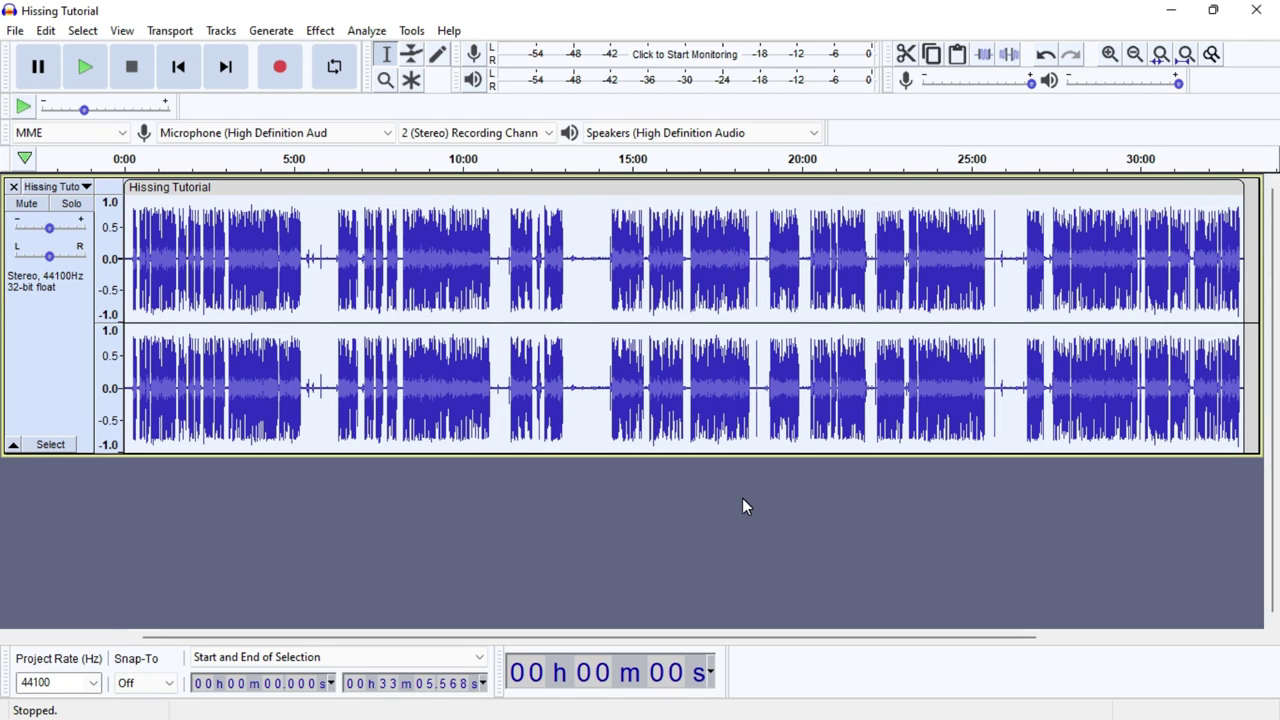
click(320, 30)
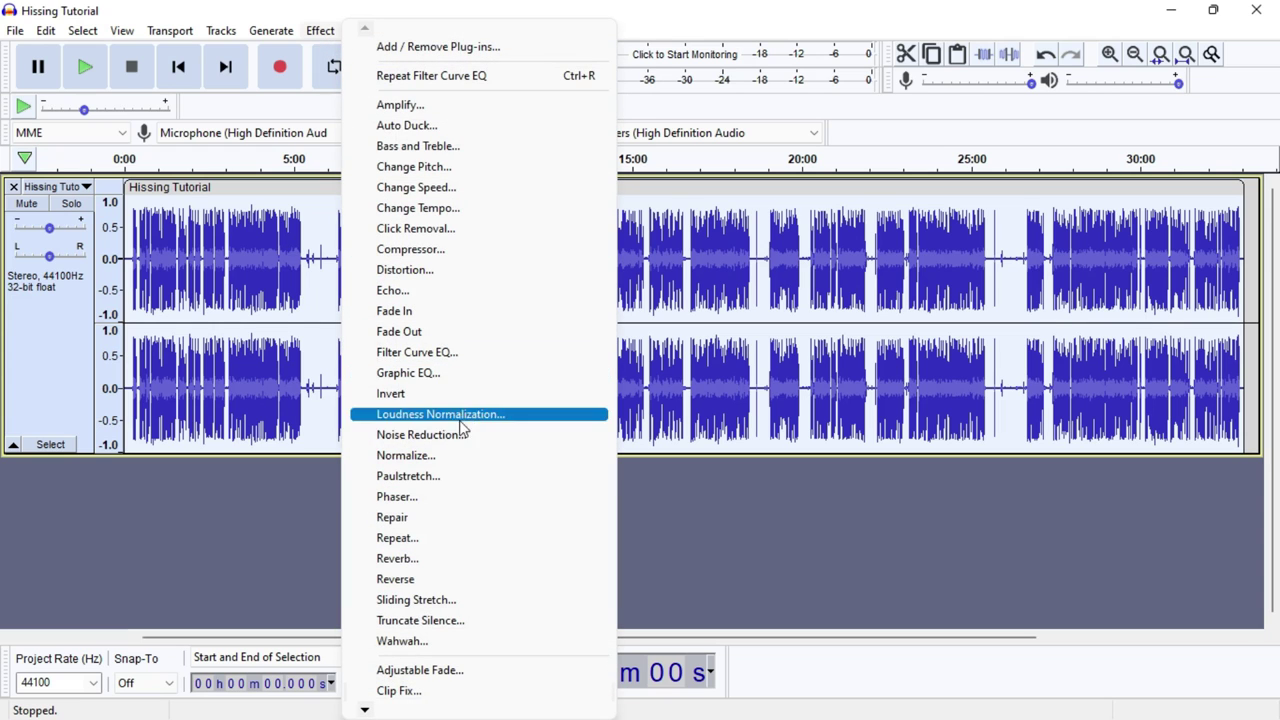
click(664, 283)
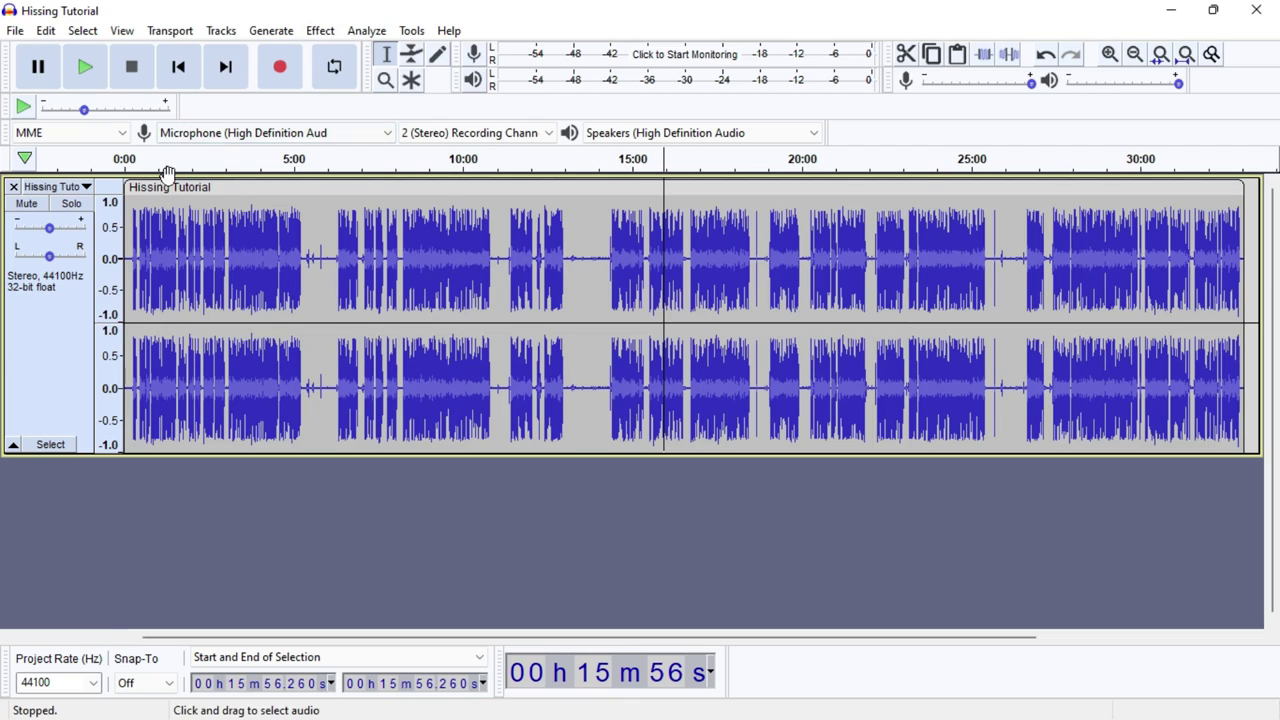
Step: Export the track to the Desktop as an MP3 named Hissing Tutorial edited, accepting the metadata tags as they are
click(10, 30)
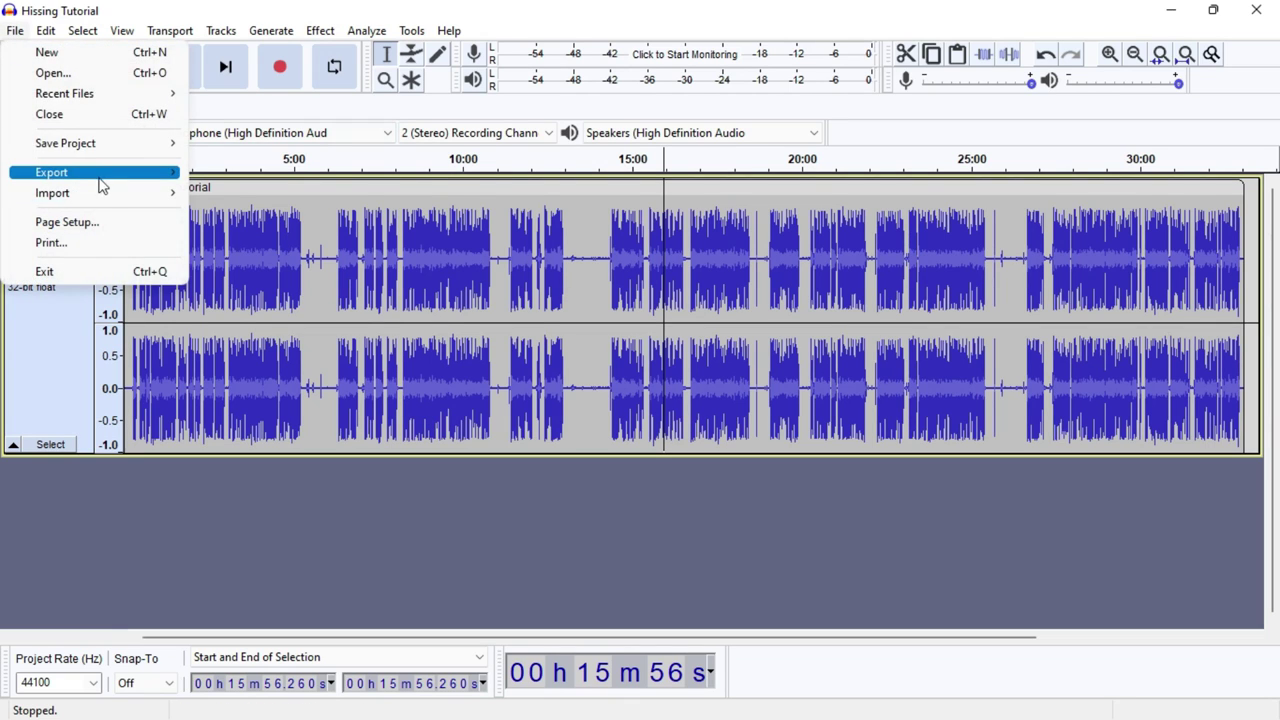
mouse_move(114, 182)
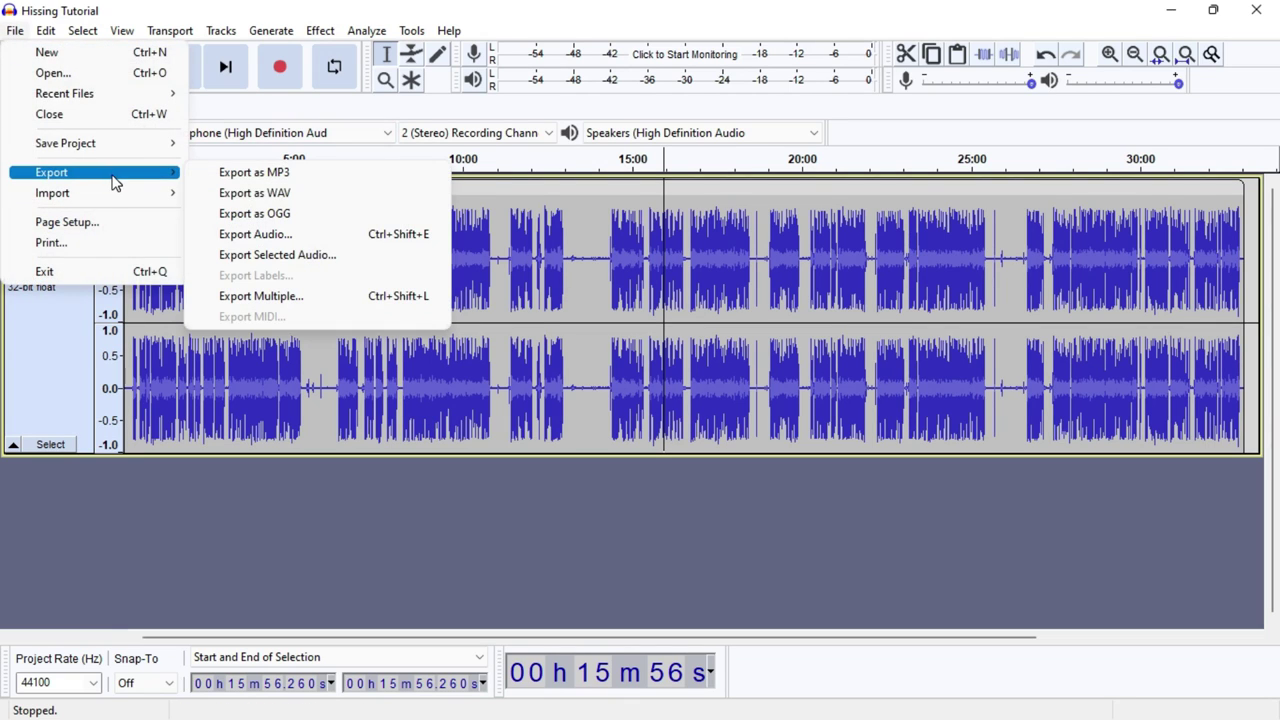
click(300, 173)
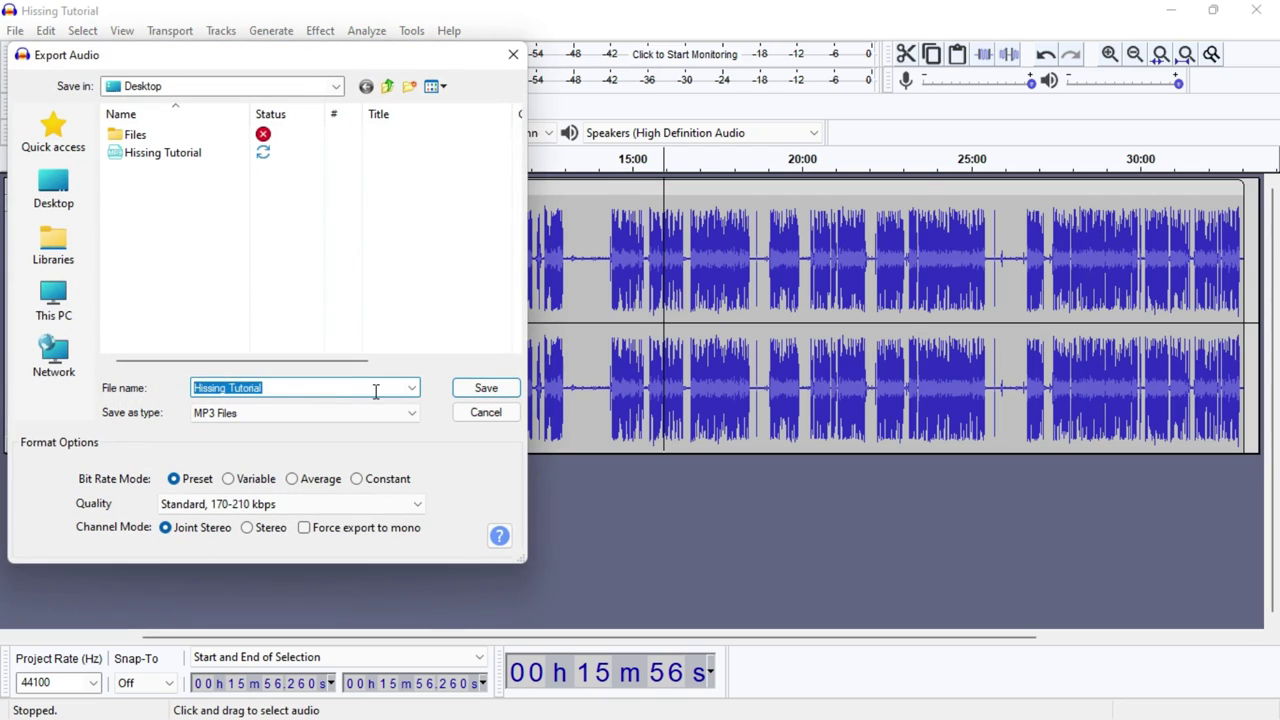
click(319, 388)
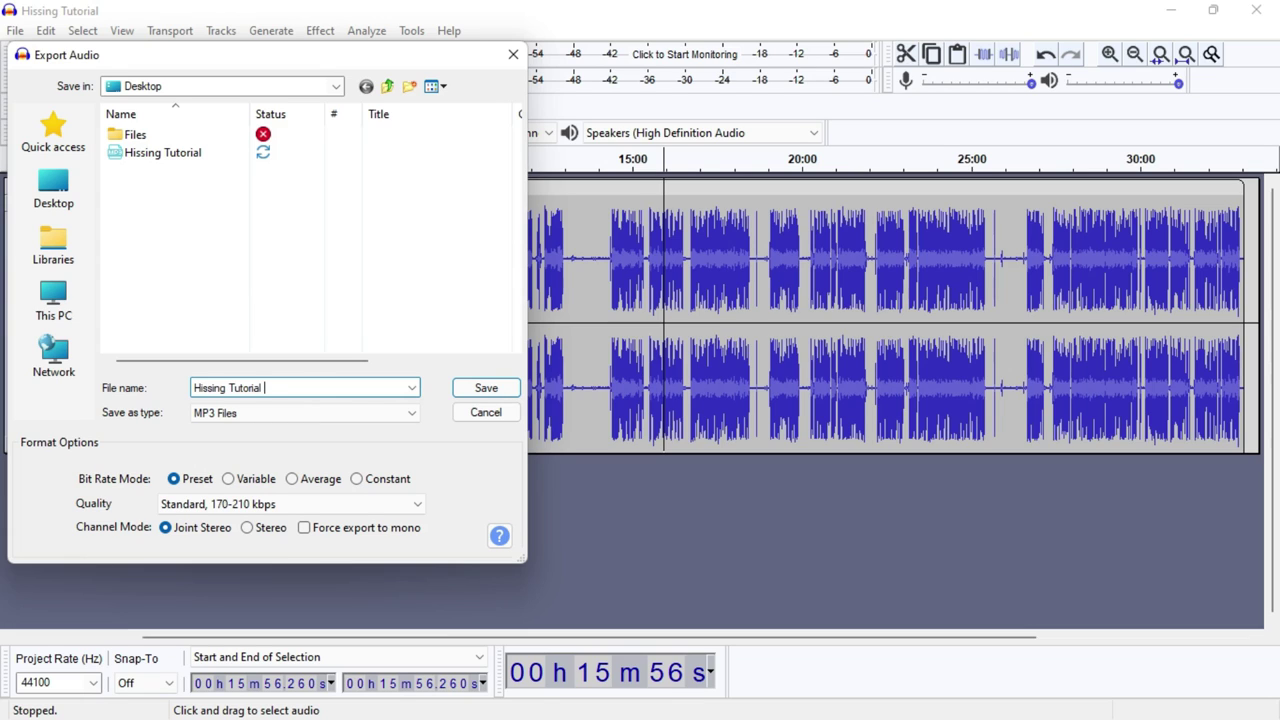
text(edited)
click(503, 392)
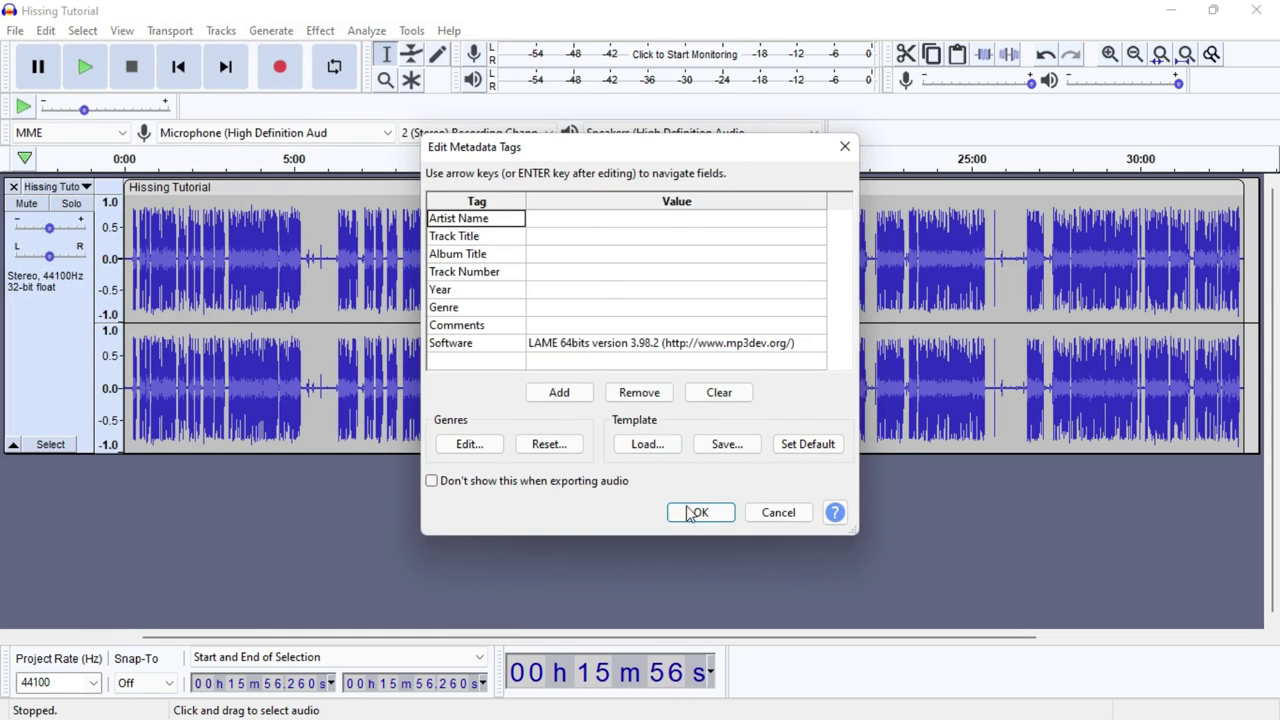
click(704, 514)
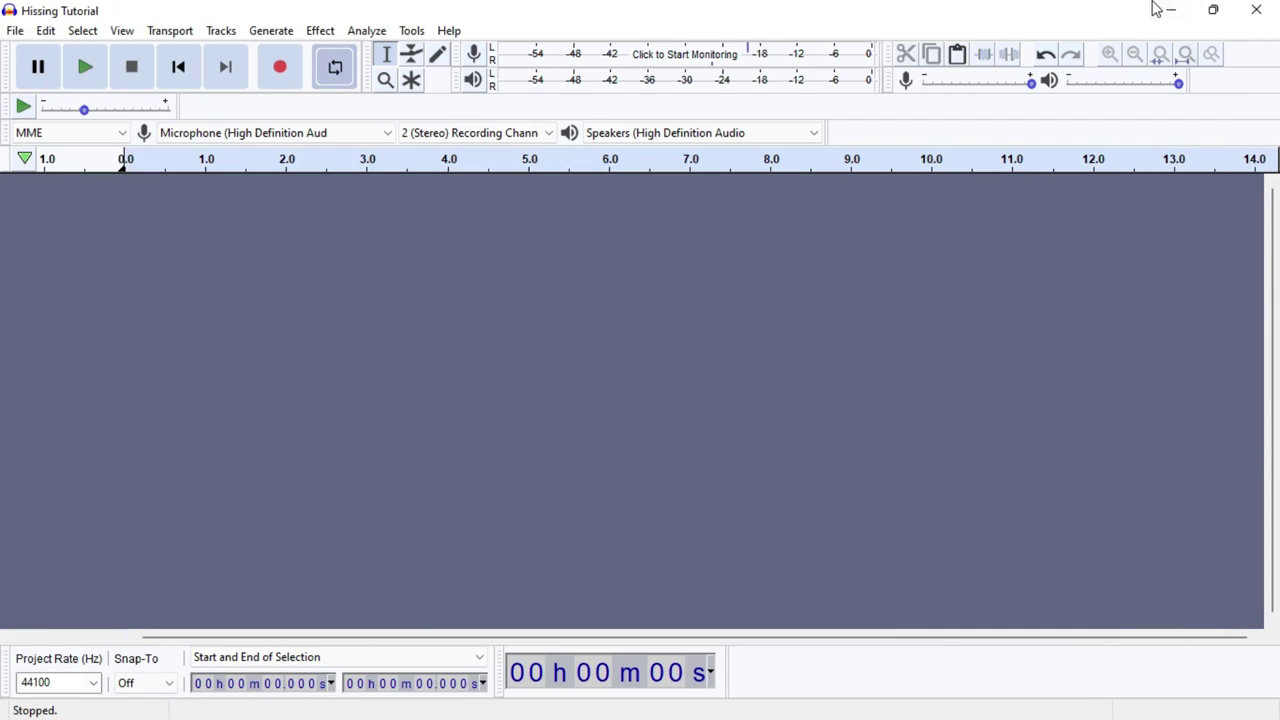
Step: Minimise Audacity, switch to Filmora and import the Hissing Tutorial edited MP3 from the Desktop
click(1157, 9)
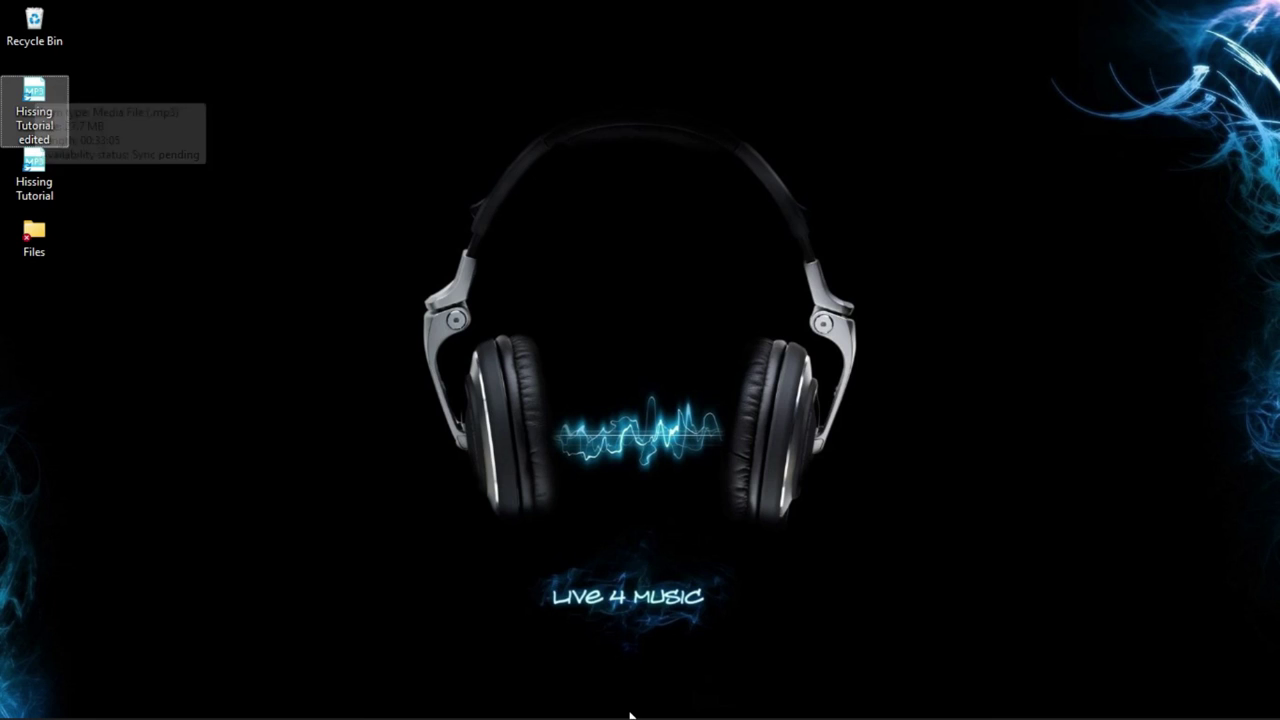
click(887, 697)
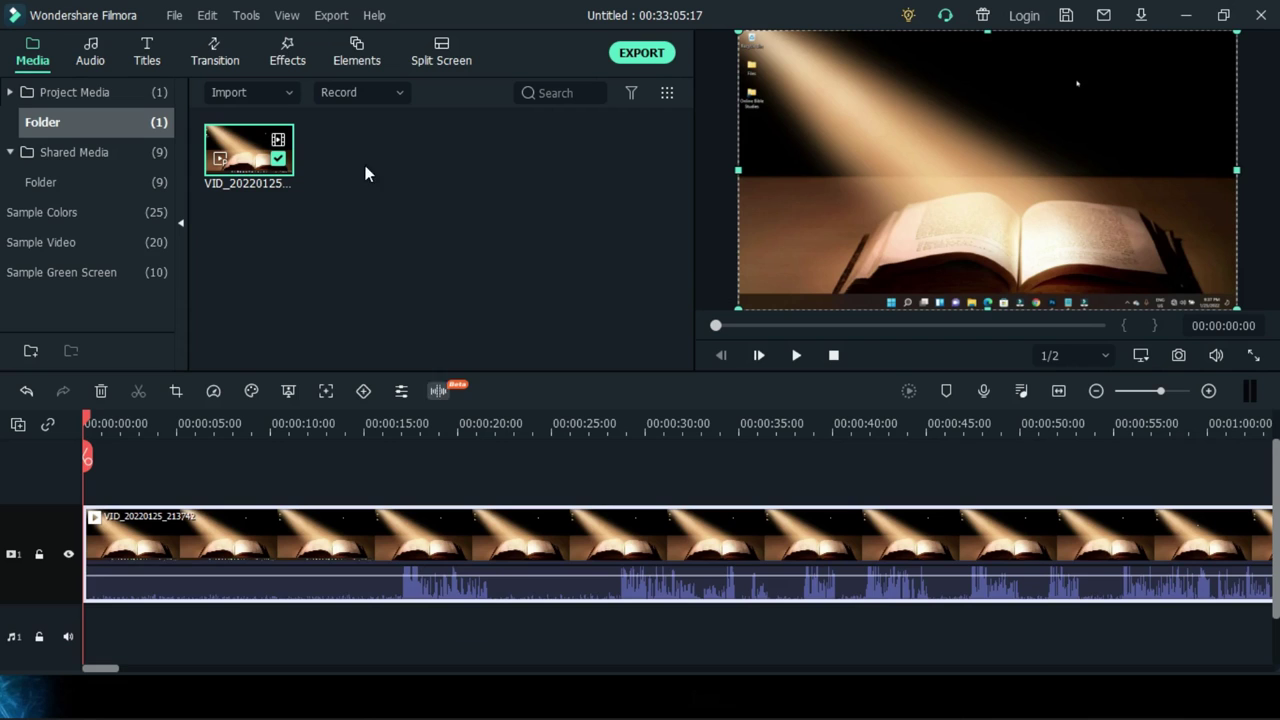
click(372, 197)
double_click(418, 311)
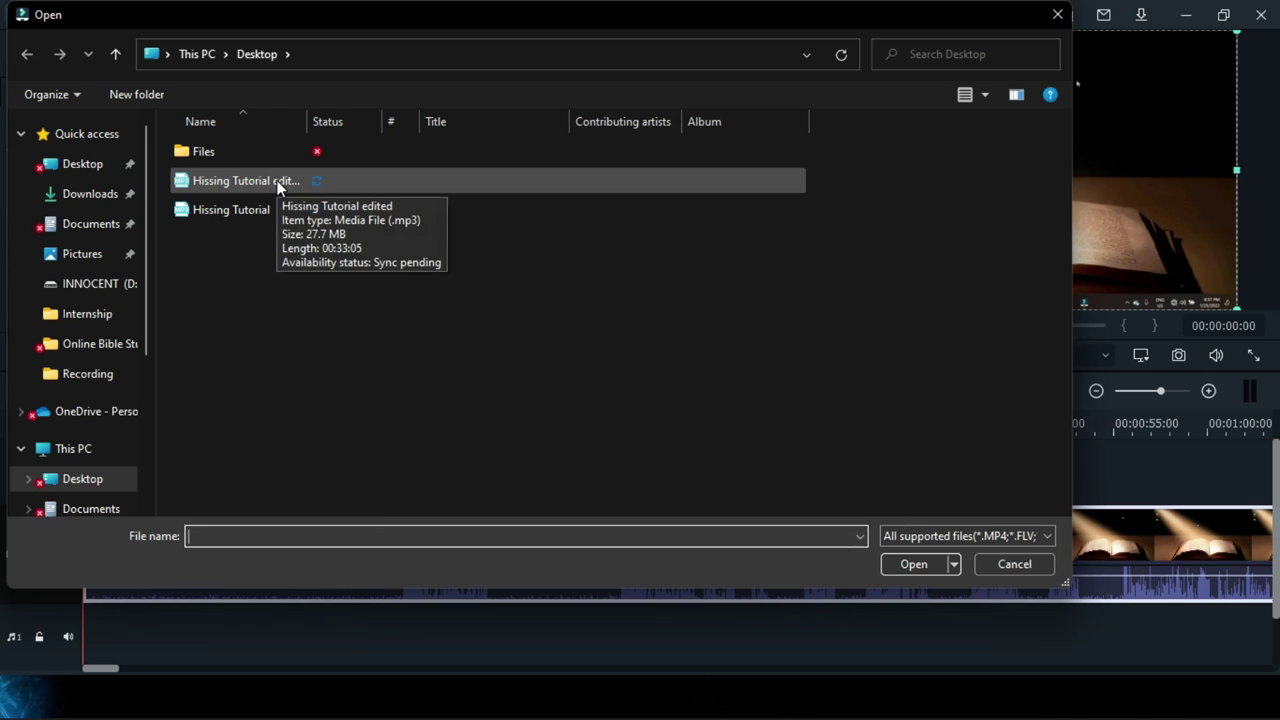
double_click(278, 186)
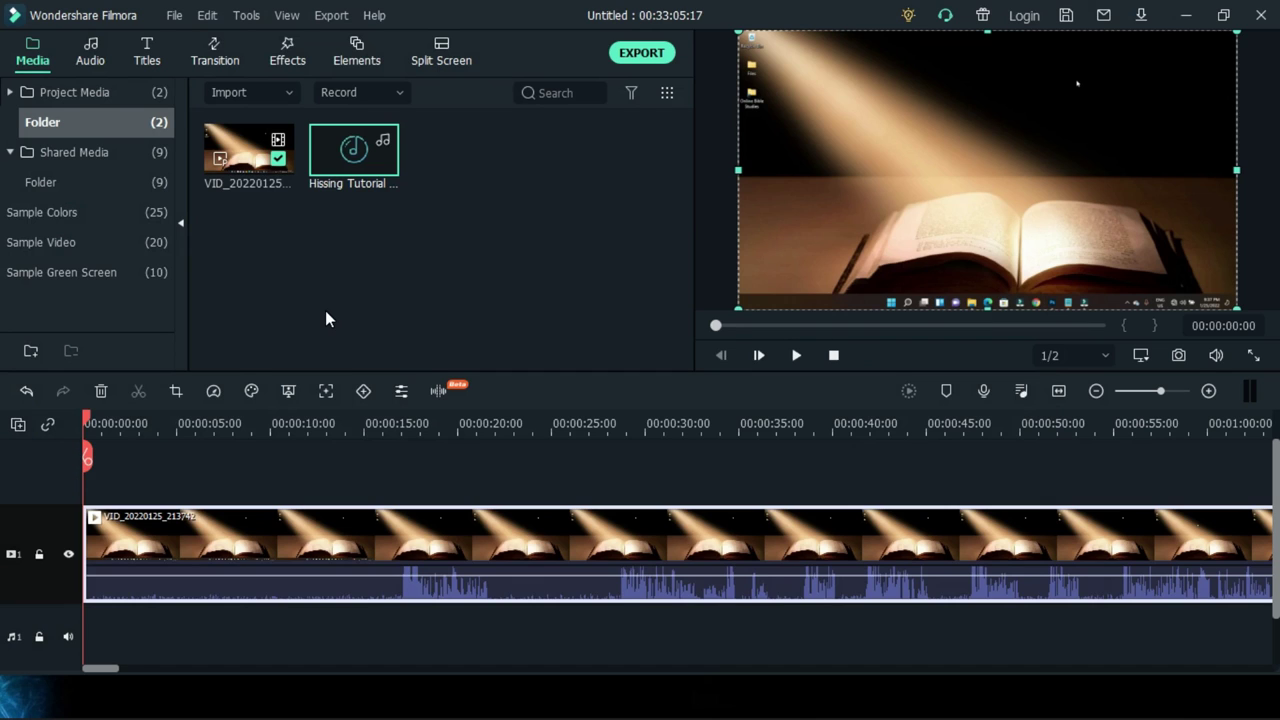
Step: Place the Hissing Tutorial edited audio on audio track 1, starting at 00:00:00:00 beneath the video clip
mouse_move(326, 182)
drag(323, 190, 185, 630)
scroll(517, 554, down, 1)
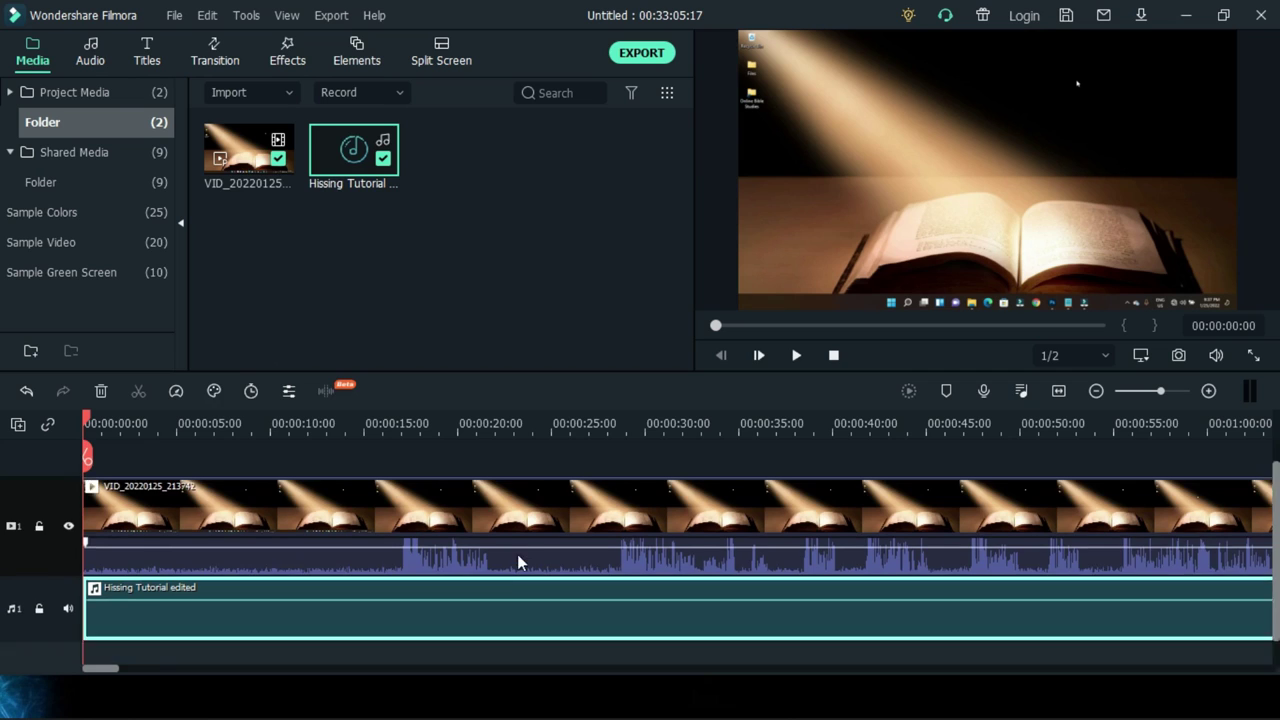
scroll(517, 555, down, 1)
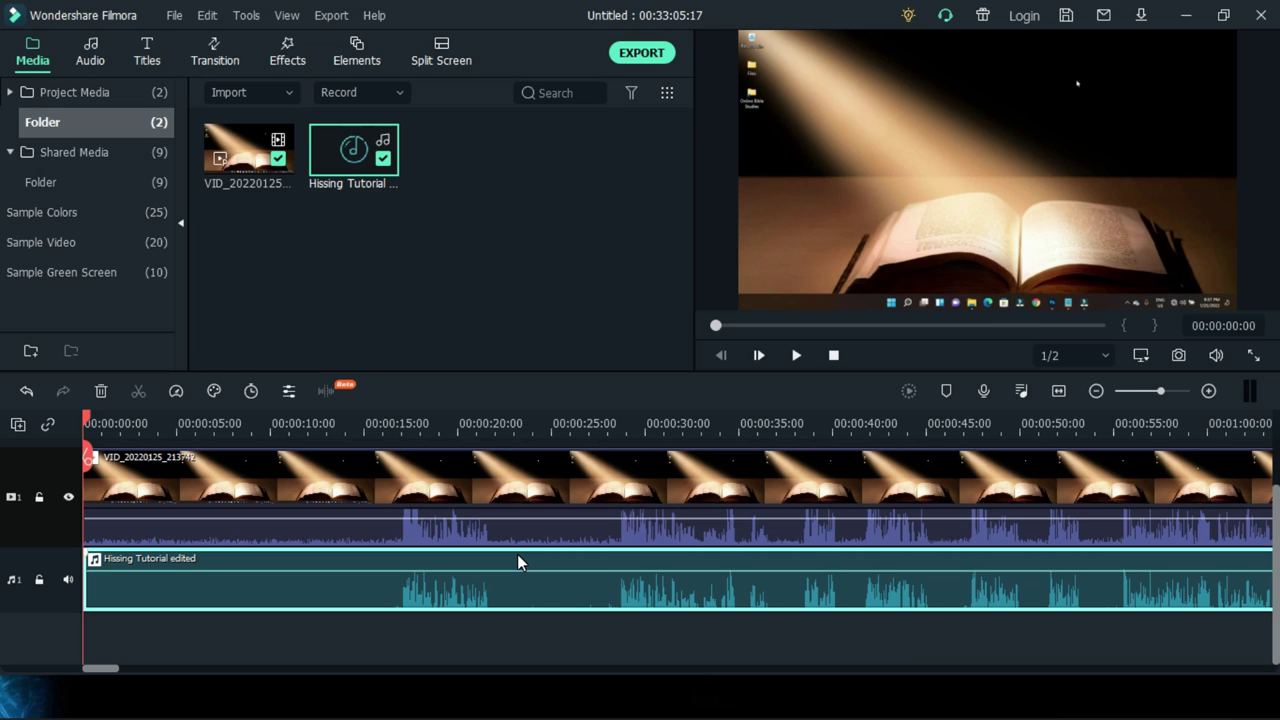
Step: Mute the original audio of the video clip on video track 1
scroll(505, 550, up, 1)
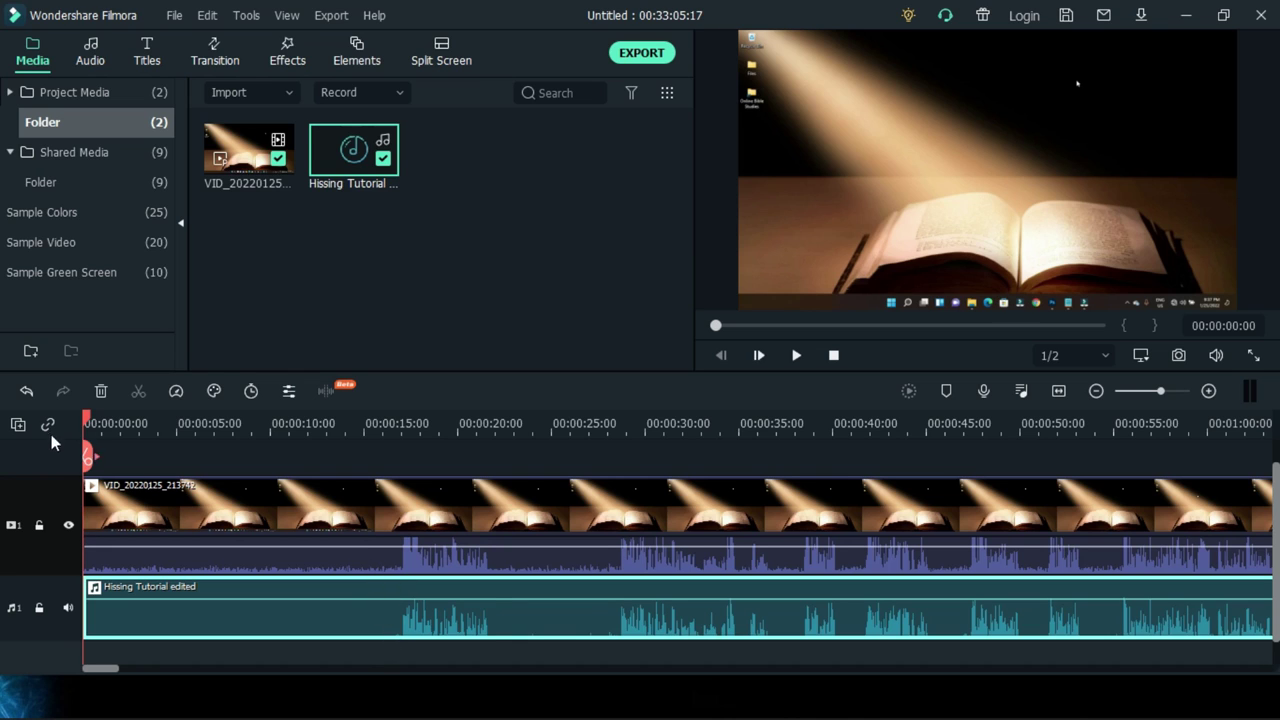
mouse_move(214, 441)
mouse_down()
mouse_move(337, 480)
mouse_move(384, 544)
mouse_up()
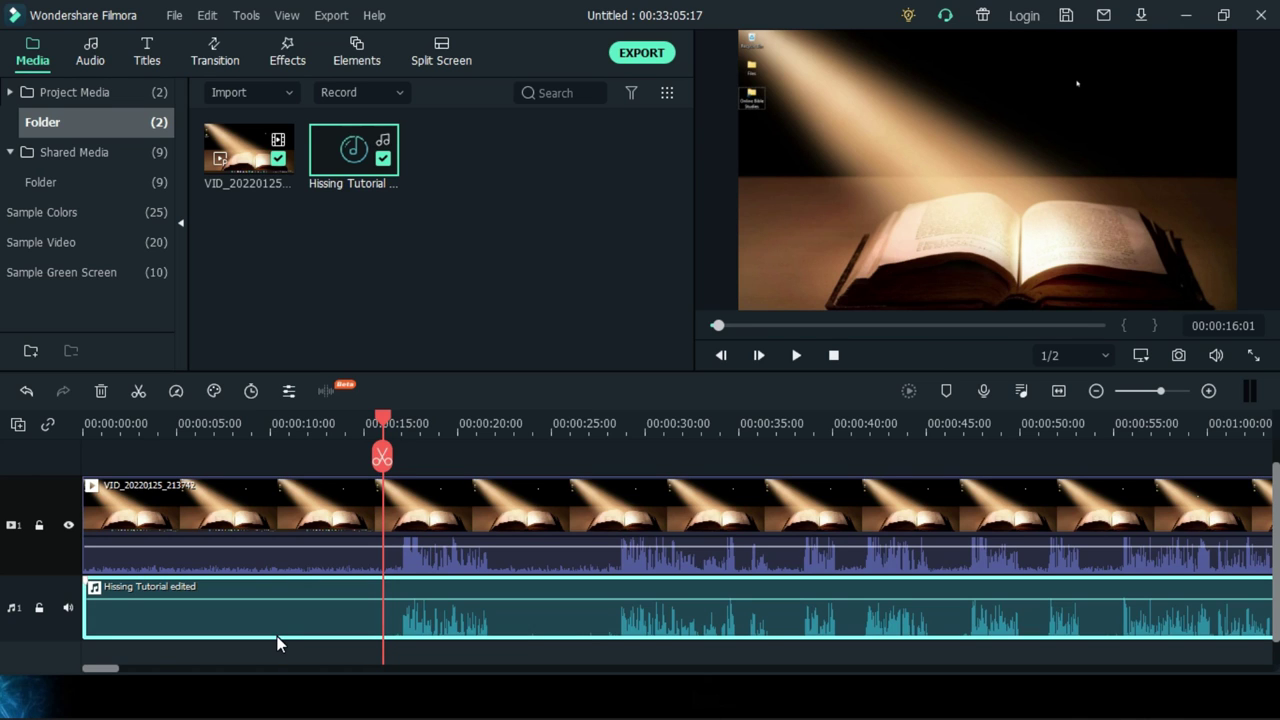
click(243, 515)
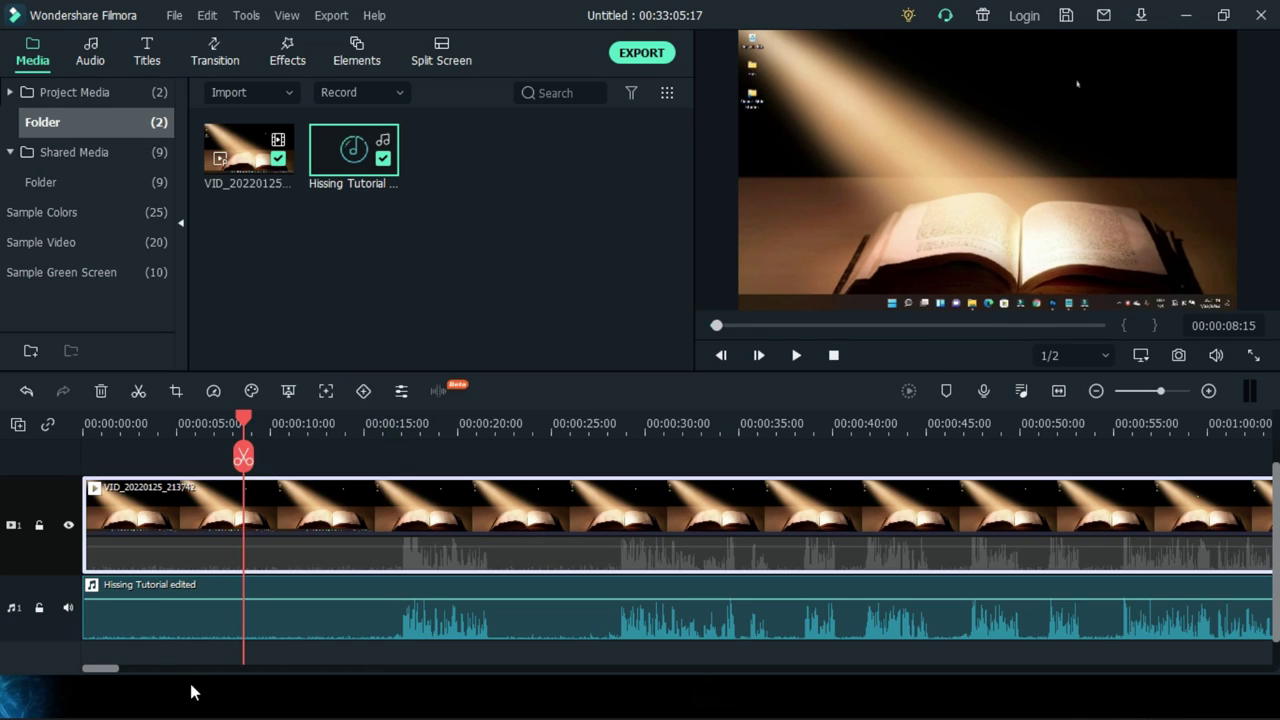
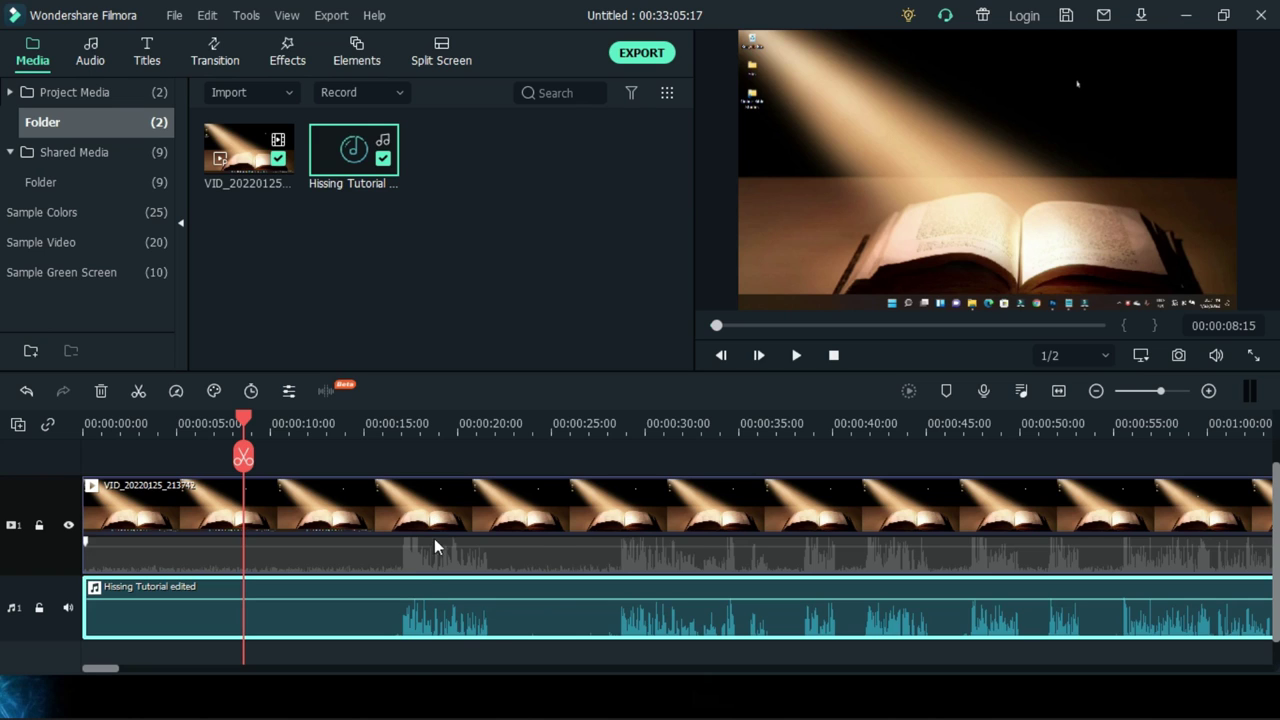
Step: Open the audio settings of the Hissing Tutorial edited clip and choose the Techno equalizer preset
double_click(444, 613)
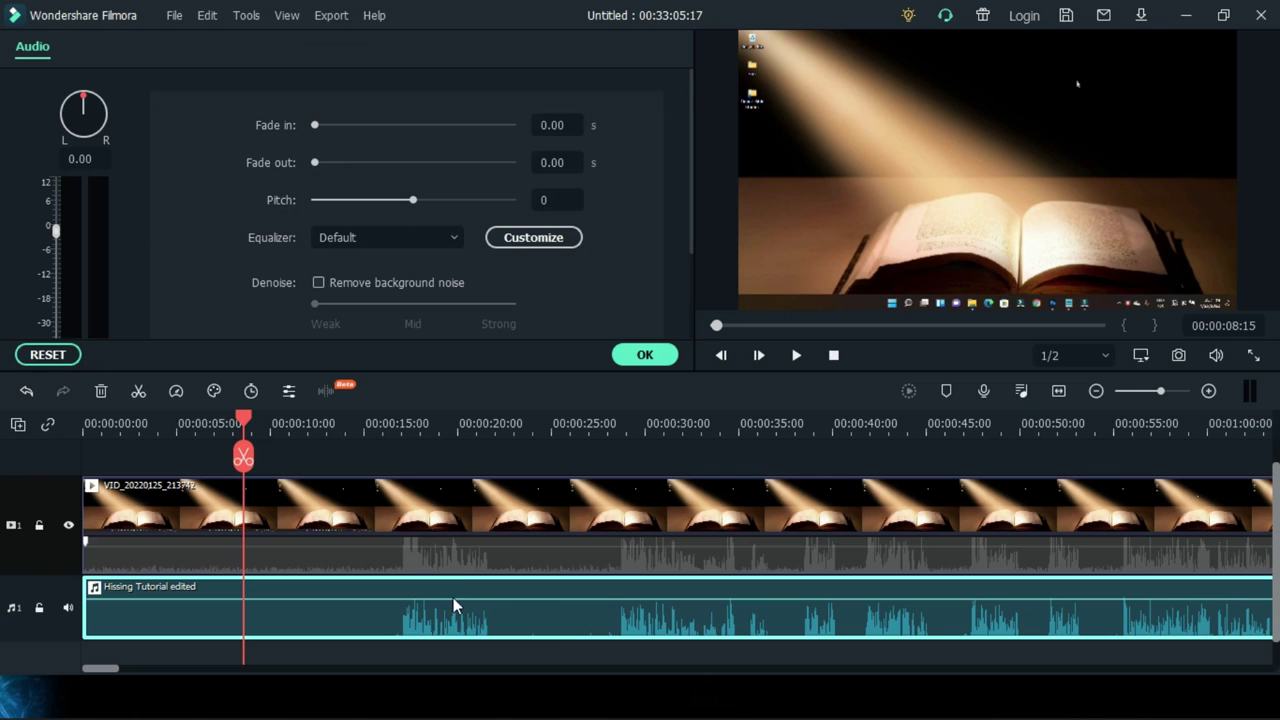
scroll(546, 606, down, 1)
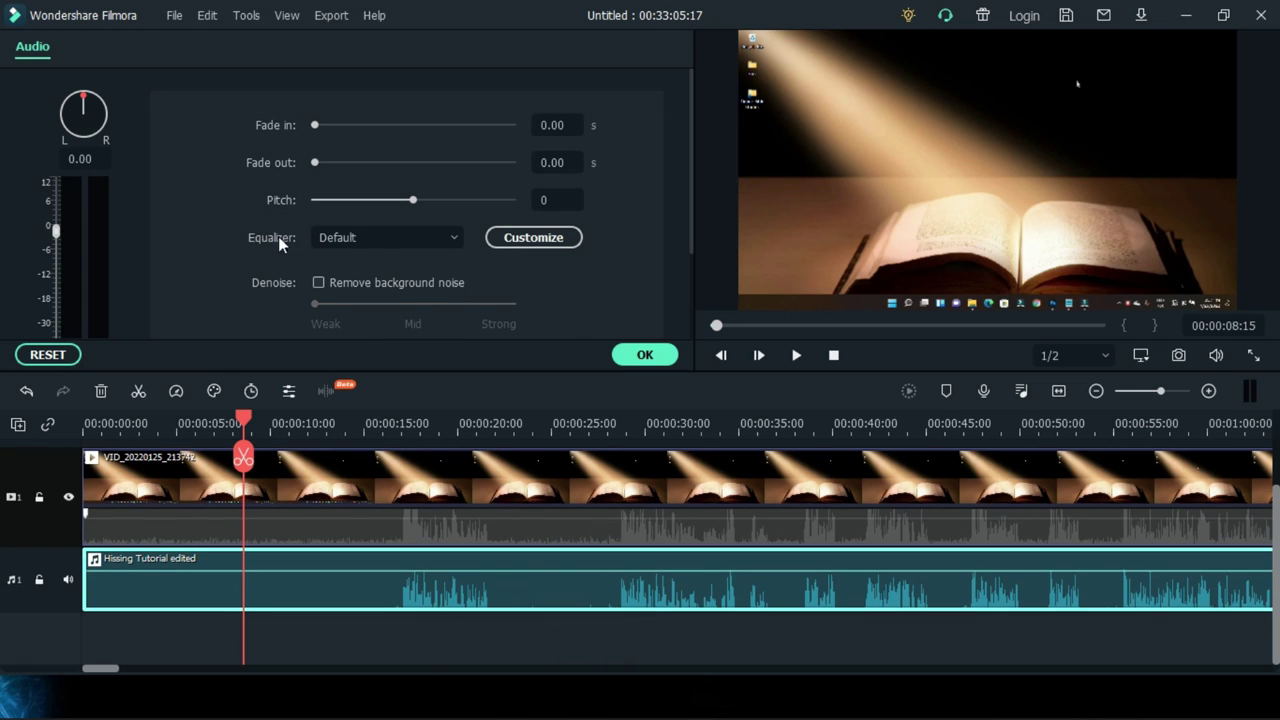
click(437, 237)
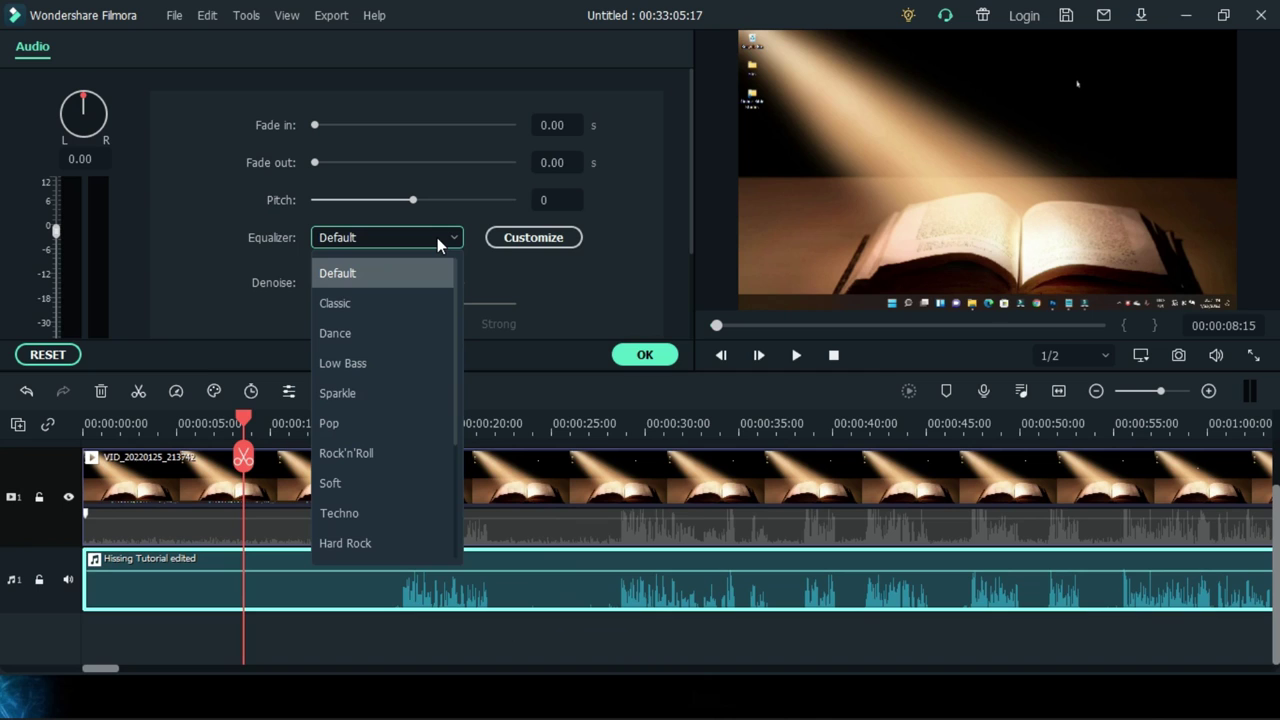
scroll(404, 344, down, 1)
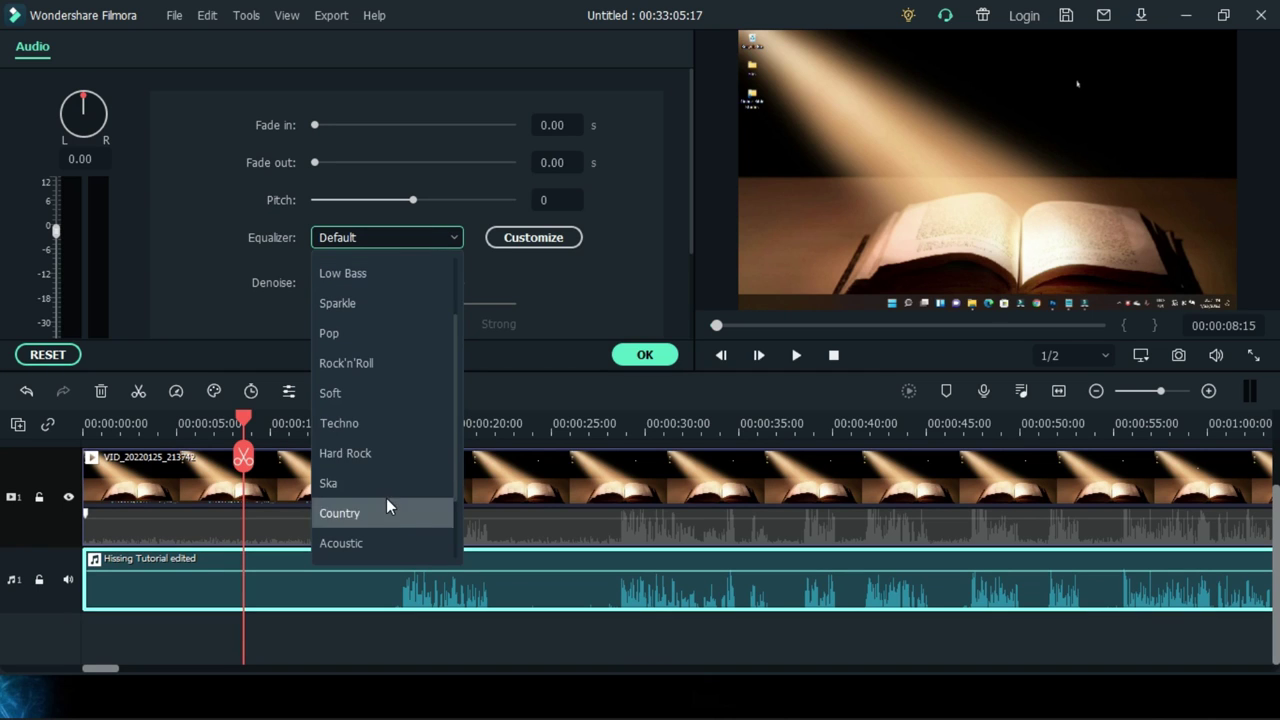
scroll(372, 428, up, 1)
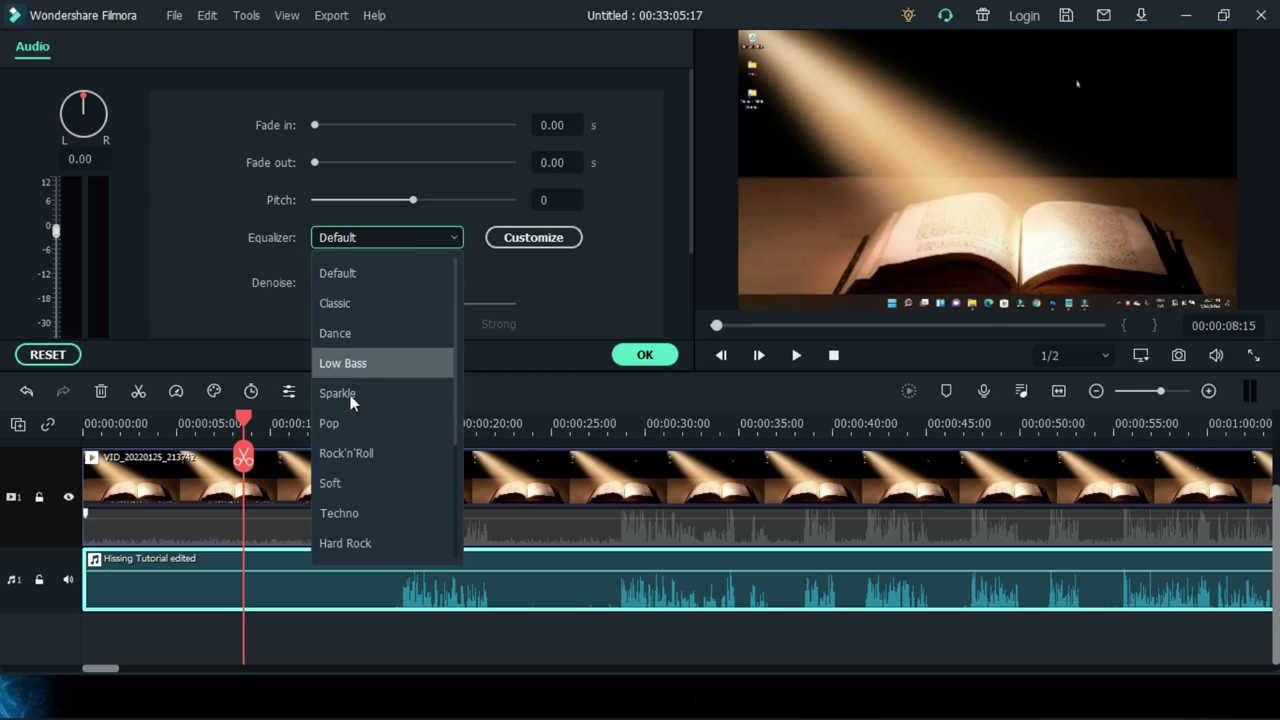
scroll(358, 438, down, 1)
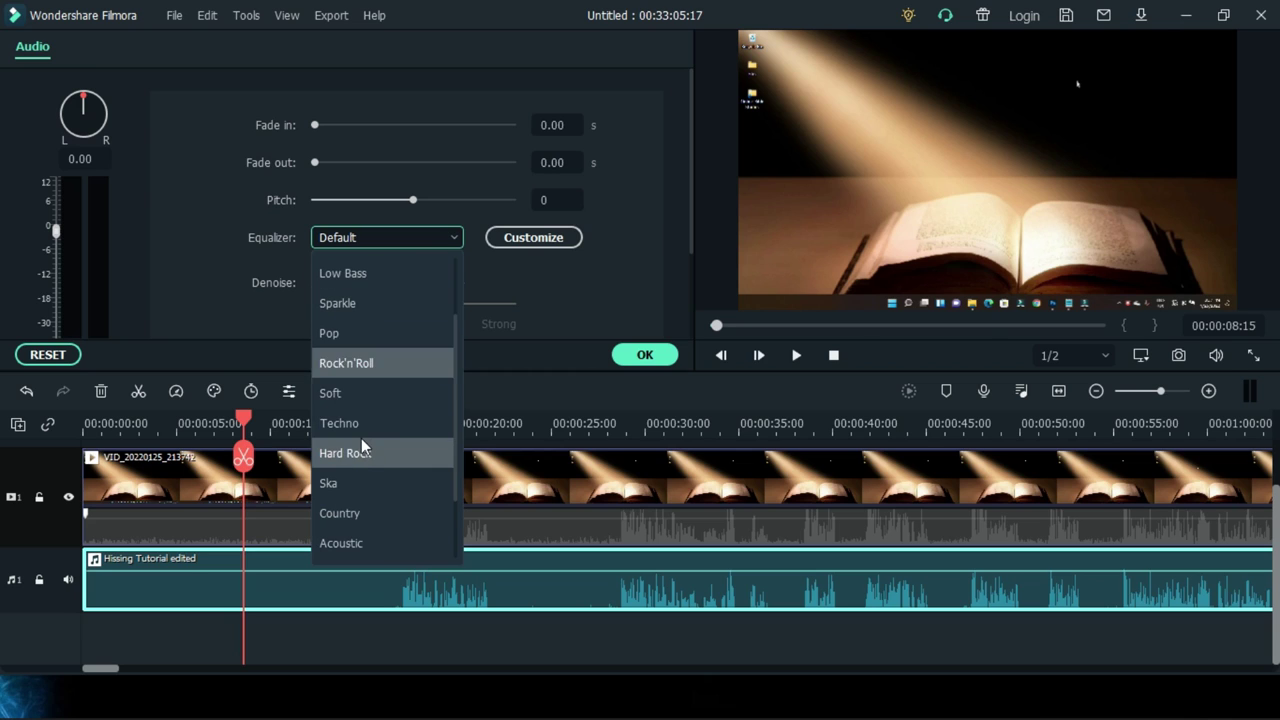
click(365, 420)
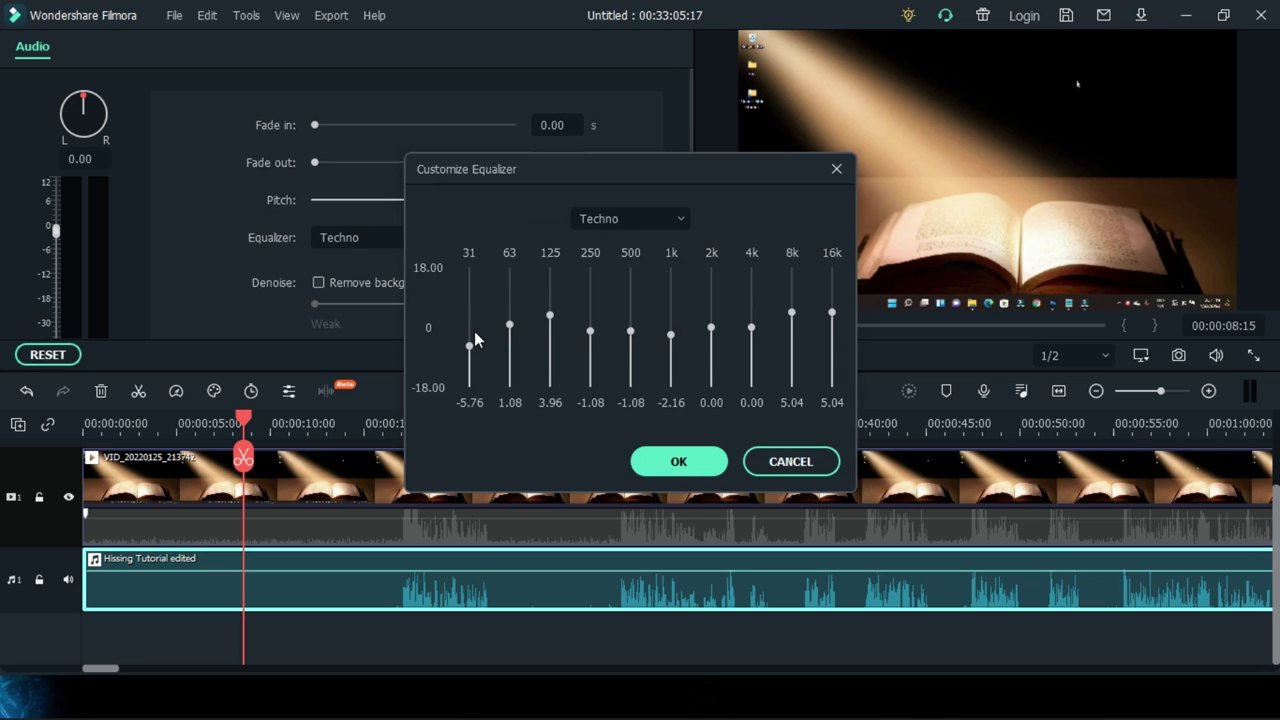
Step: Customize the clip's equalizer by raising the 31 band to 12.90 and the 125 band to 8.40, and accept the settings
drag(472, 338, 475, 292)
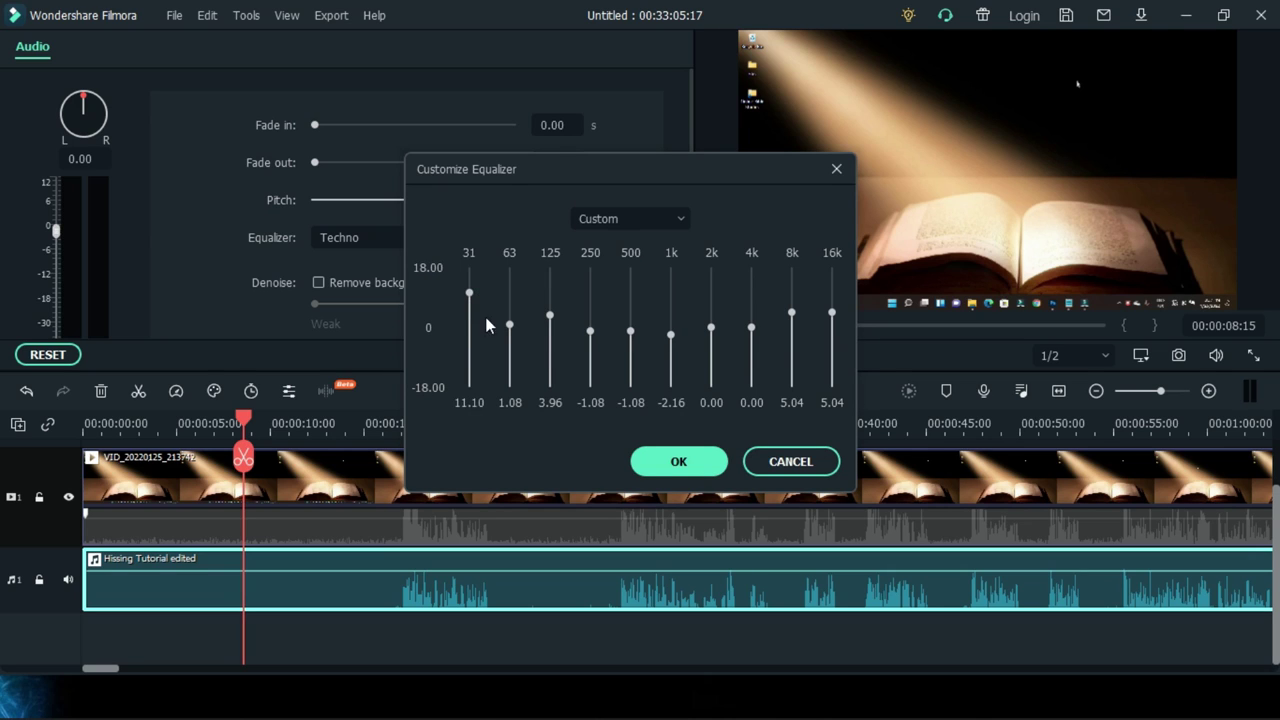
drag(552, 309, 551, 306)
drag(469, 293, 469, 290)
drag(551, 308, 550, 303)
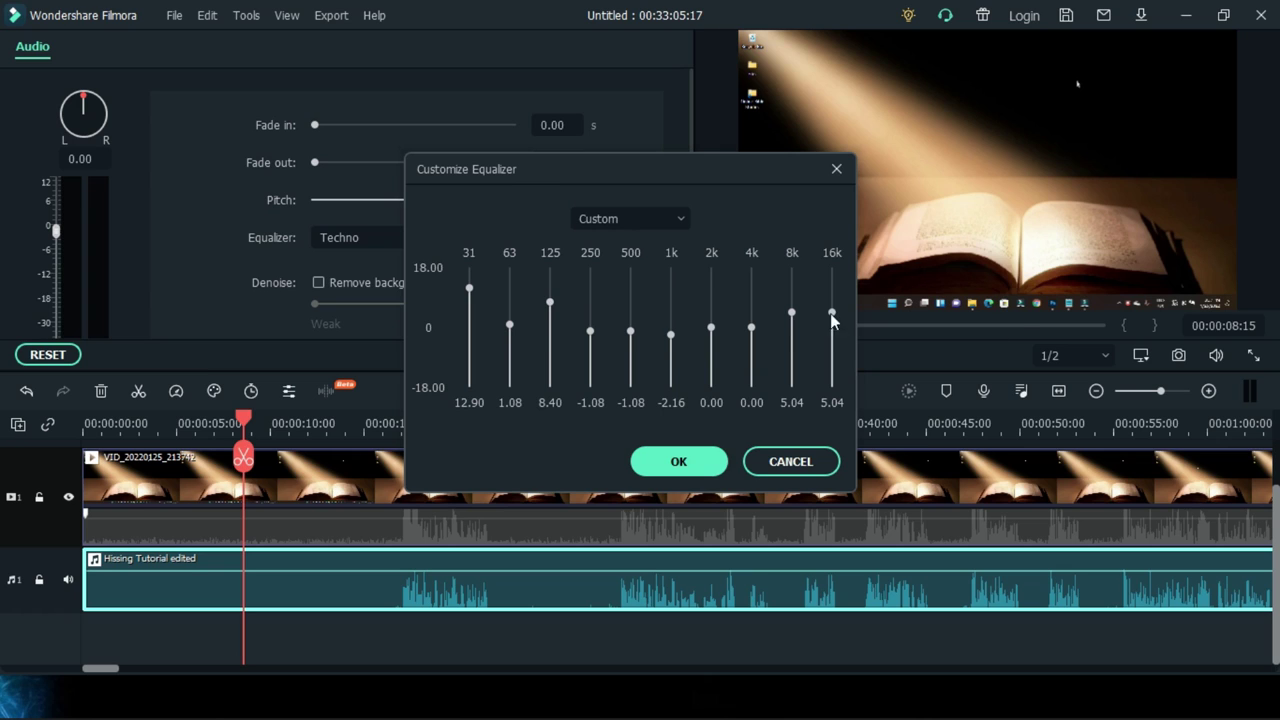
click(678, 462)
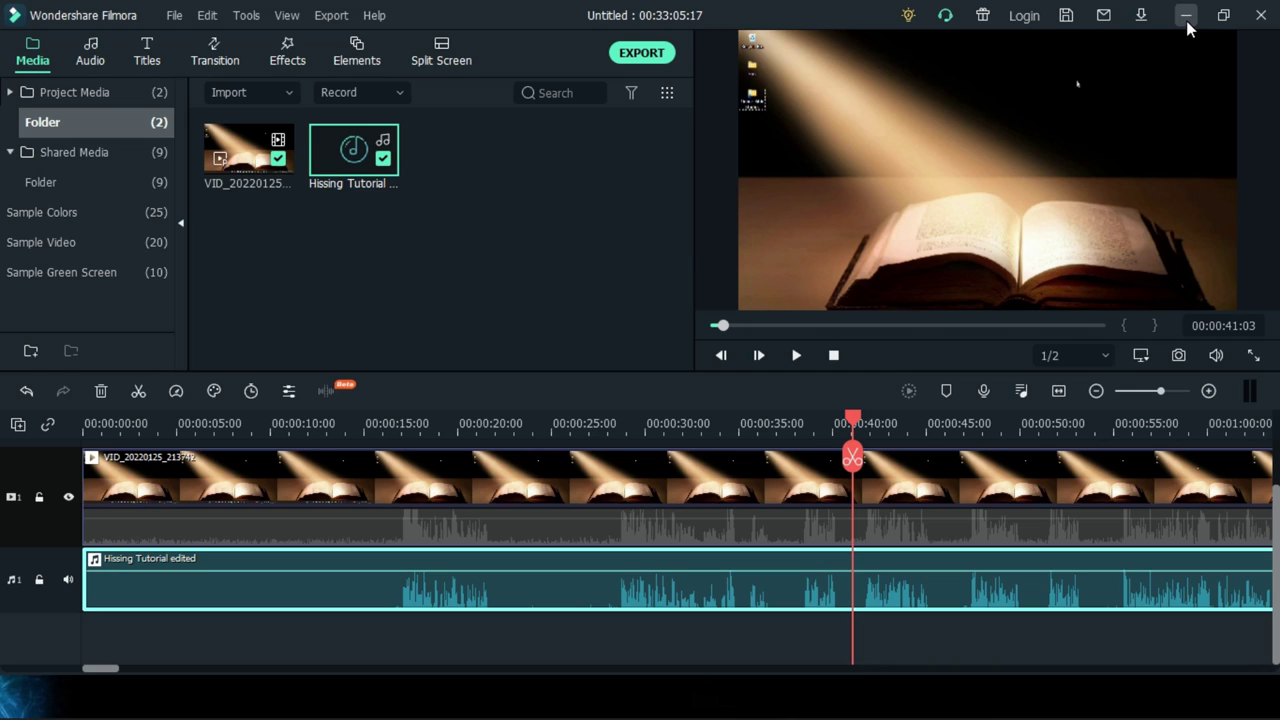
mouse_move(760, 716)
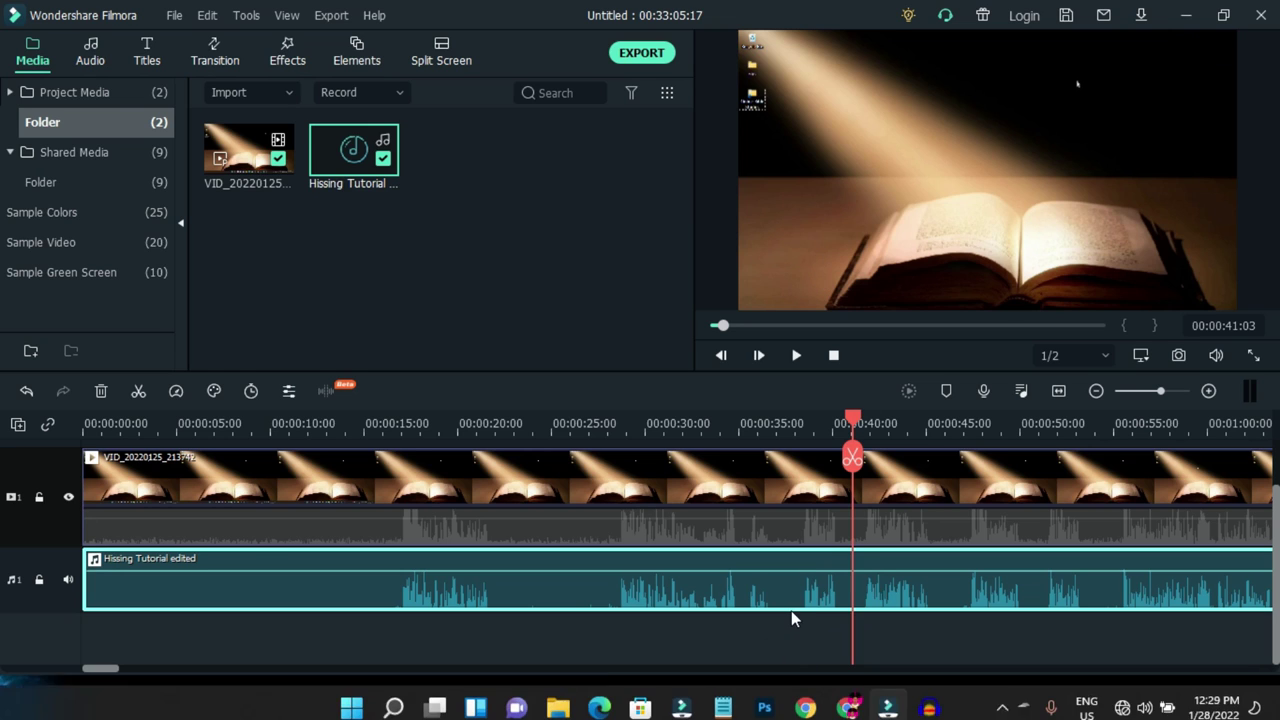